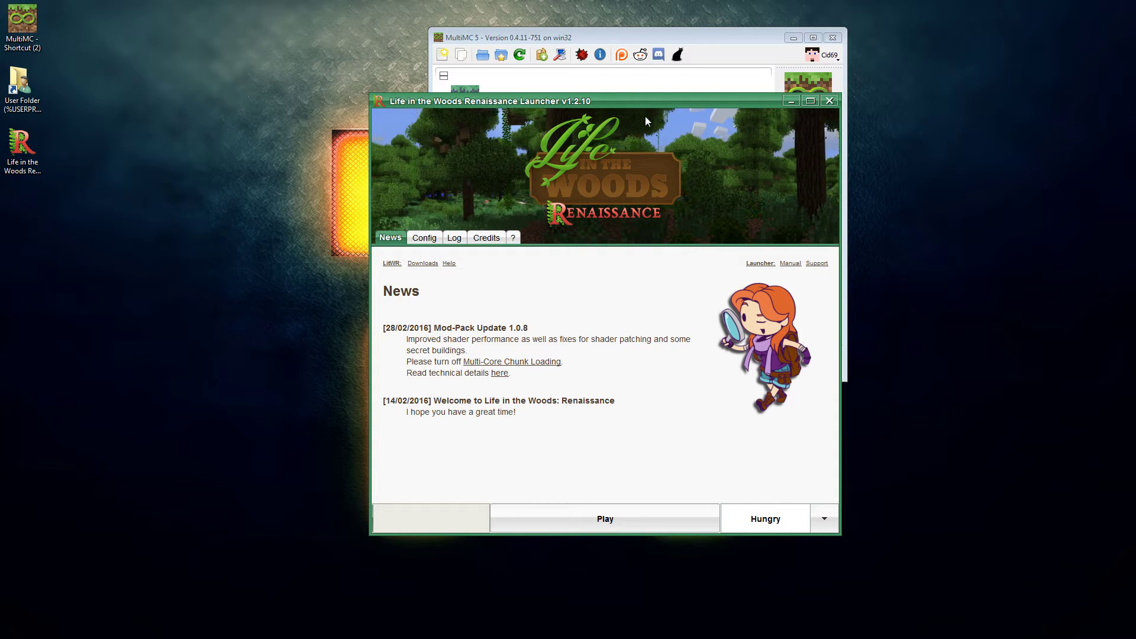
Arrange the Life in the Woods launcher and the MultiMC window side by side without overlap
left_click_drag(672, 103, 455, 142)
left_click(465, 101)
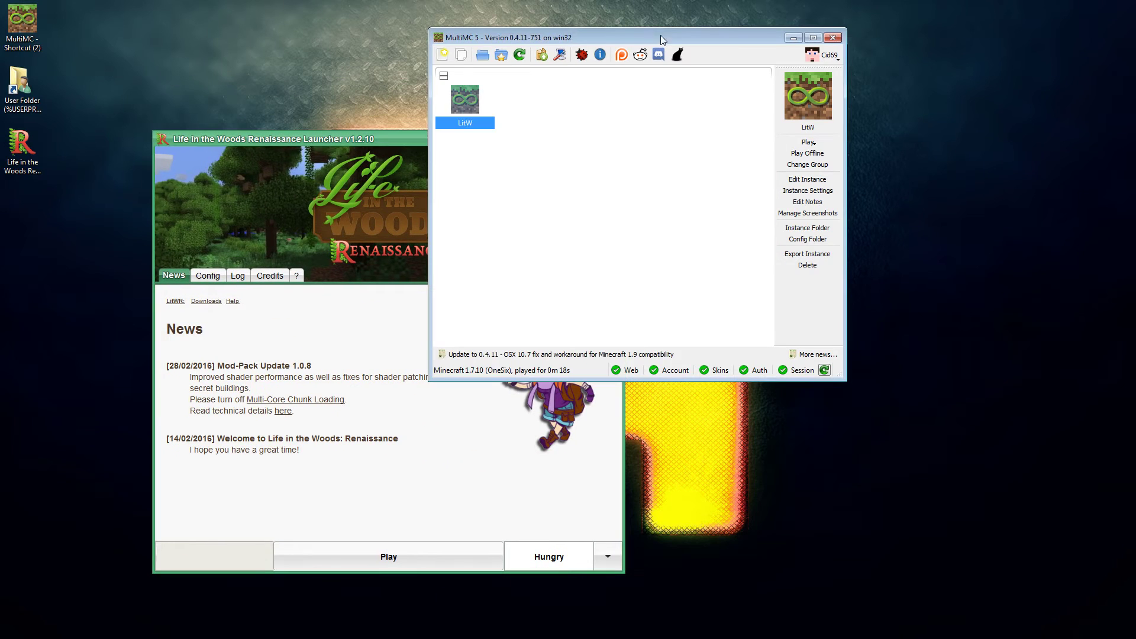
left_click_drag(615, 44, 834, 45)
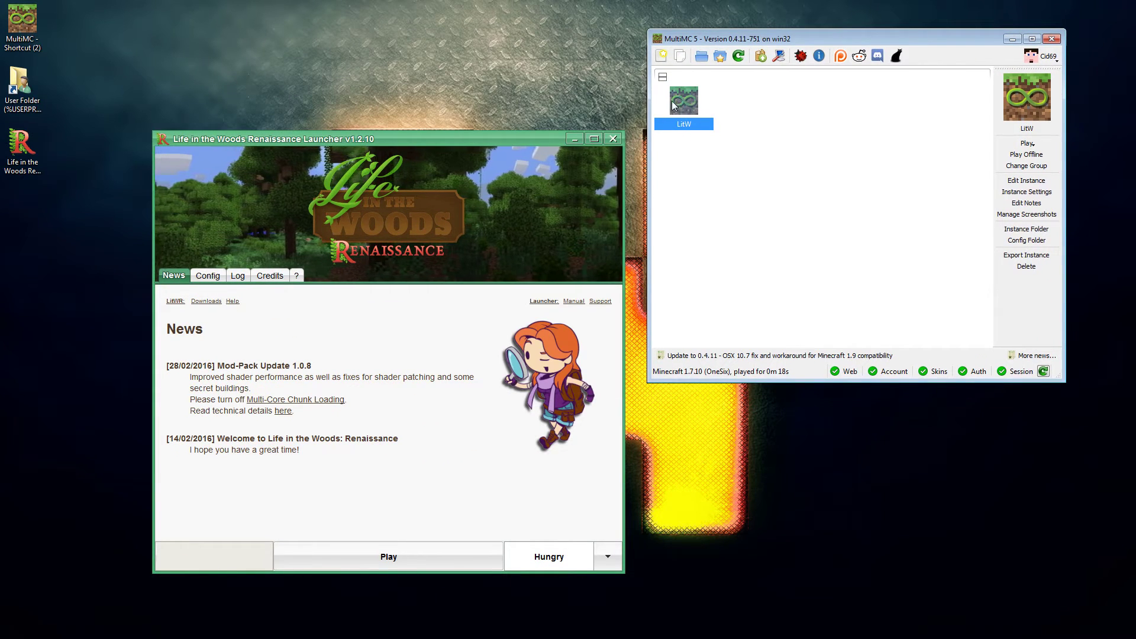
Review the version components of the LitW instance in MultiMC and close its editor
right_click(683, 102)
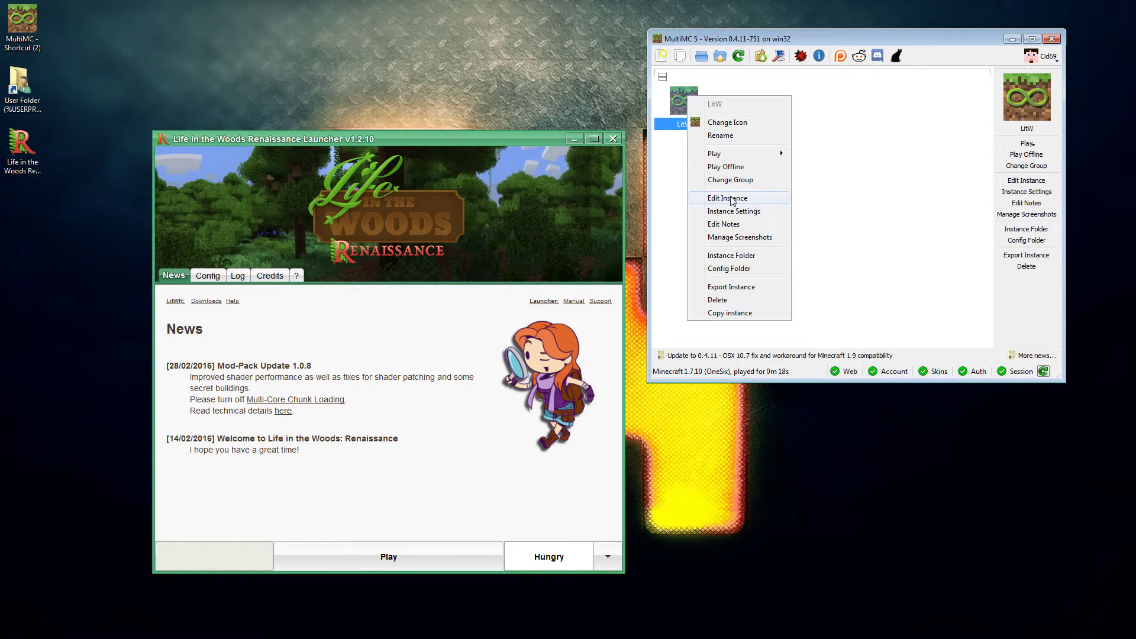
left_click(760, 197)
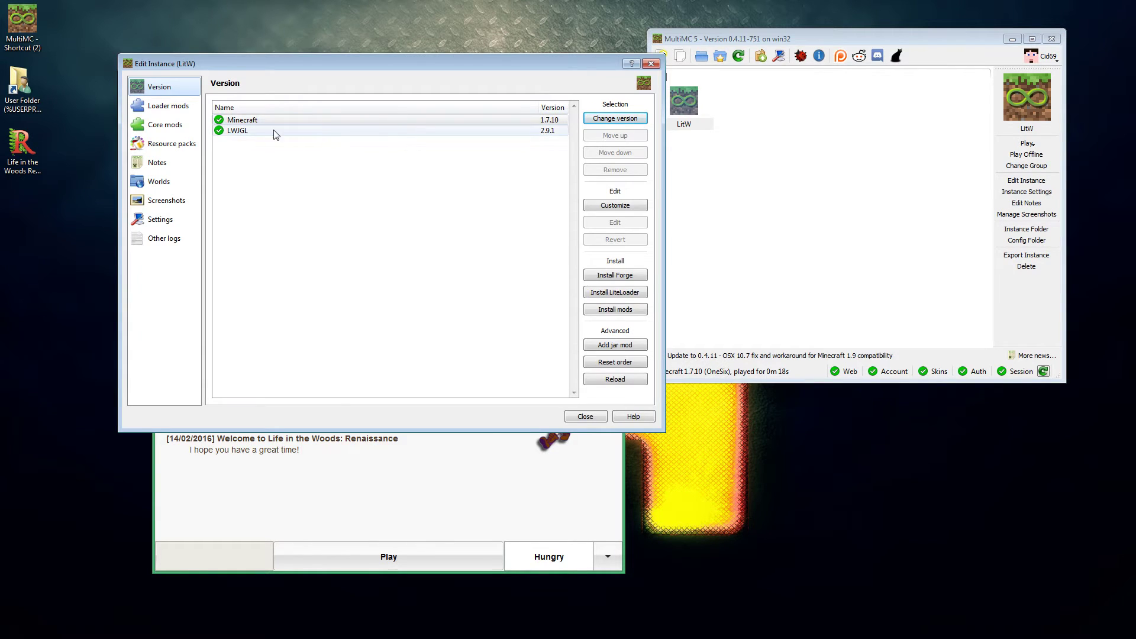
left_click(584, 416)
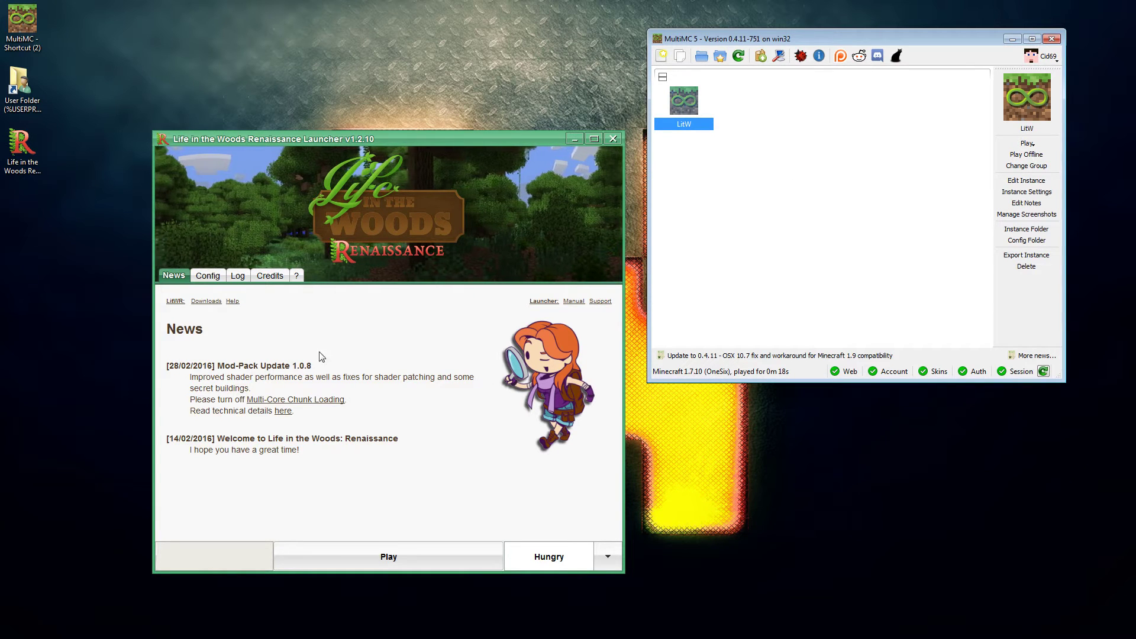
Run the Hungry variant from the Life in the Woods launcher to read its Forge version, and quit the game
left_click(413, 561)
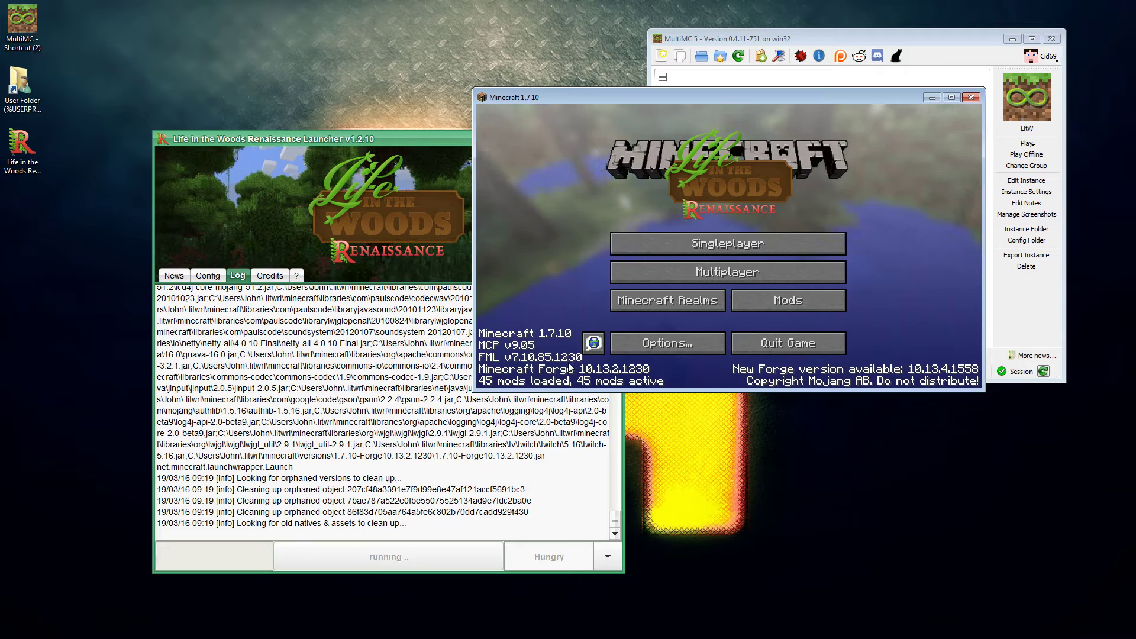
left_click(790, 348)
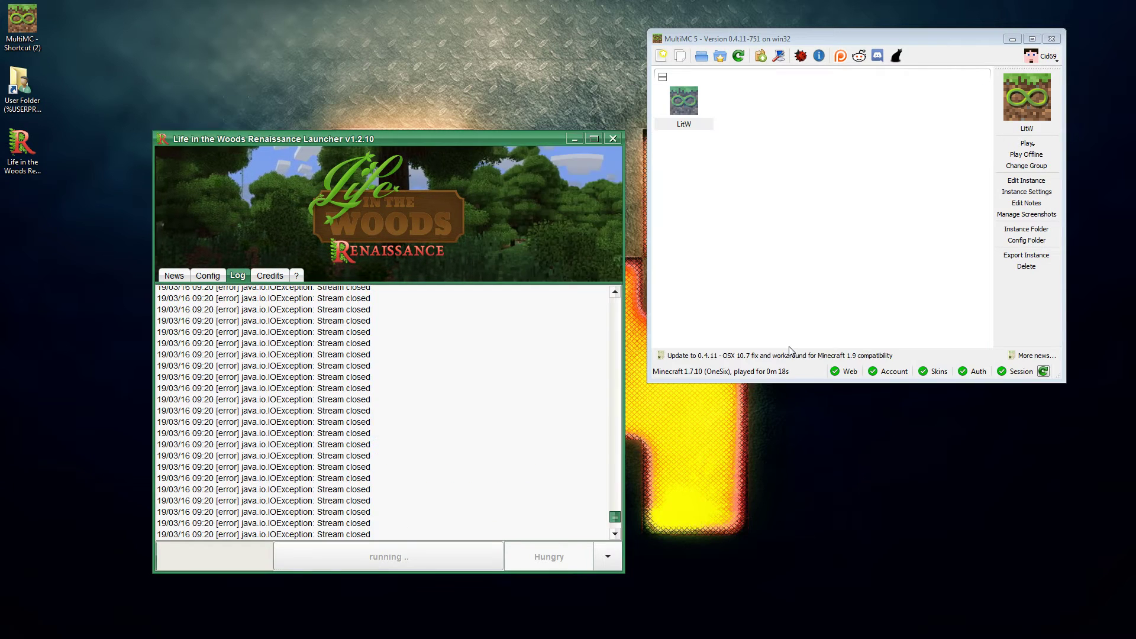
Install Forge 10.13.2.1230 into the LitW instance and close the instance editor
right_click(687, 113)
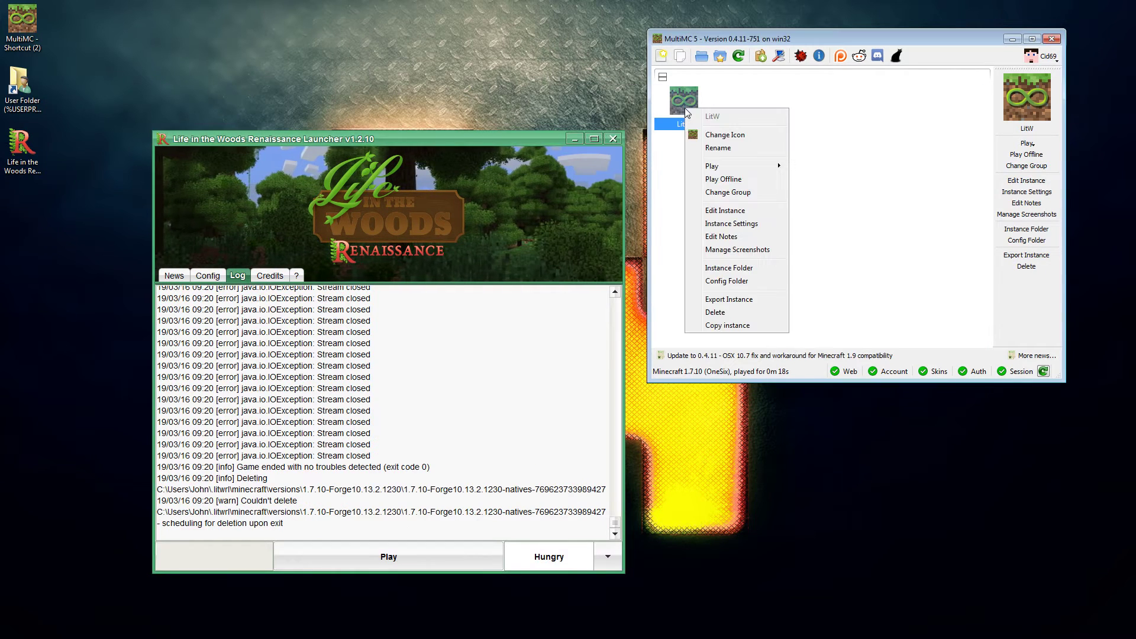
left_click(730, 211)
left_click(610, 276)
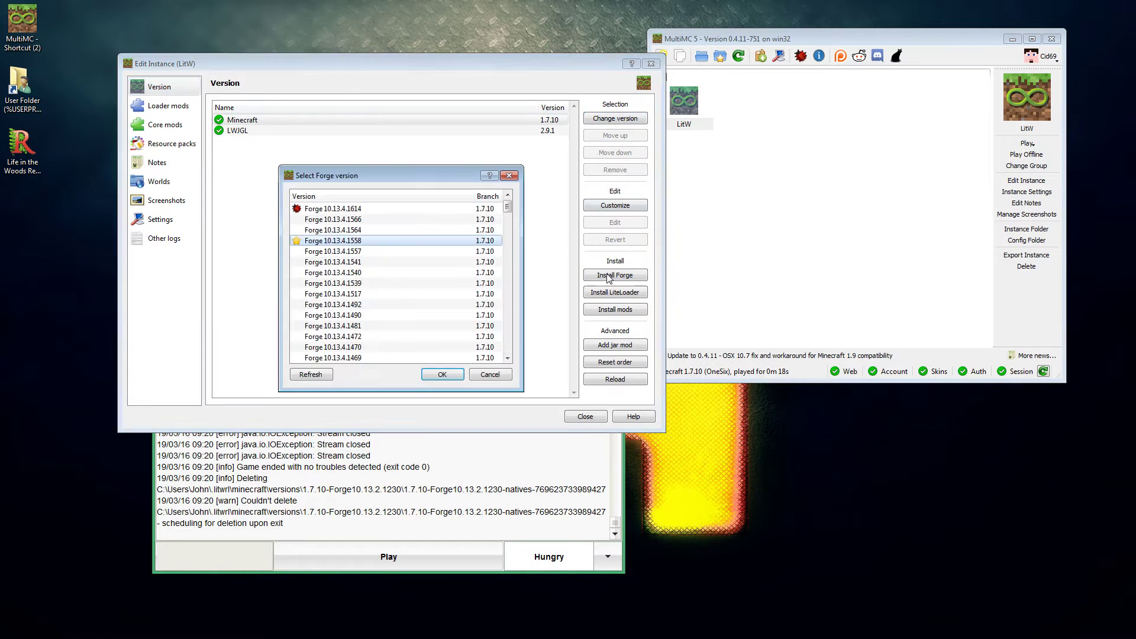
scroll(507, 339, "down", 5)
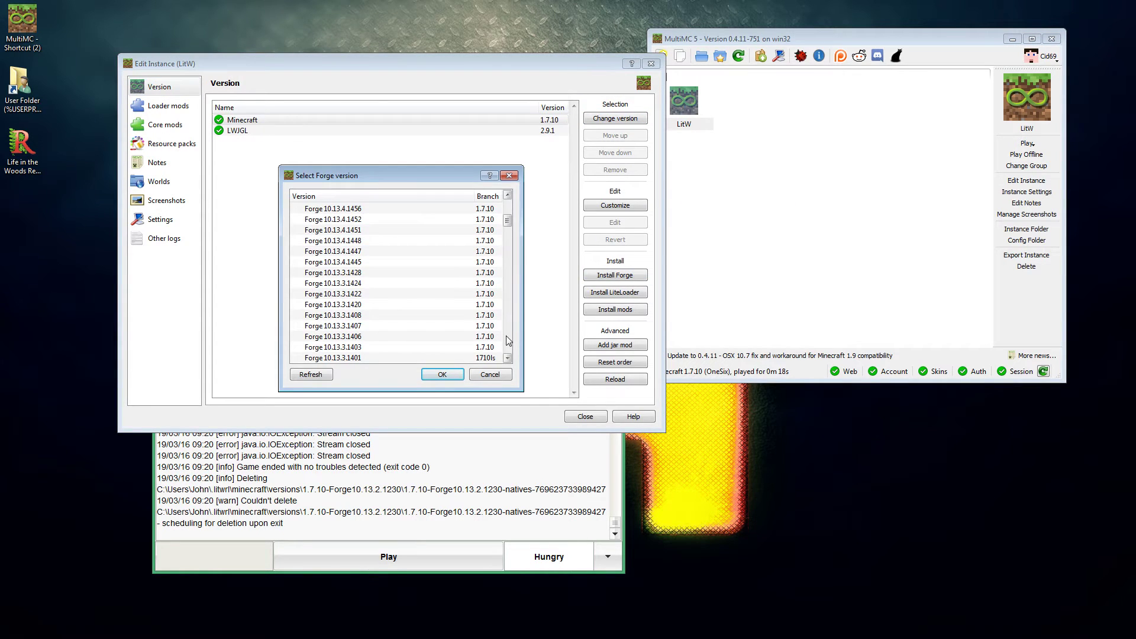
scroll(508, 339, "down", 15)
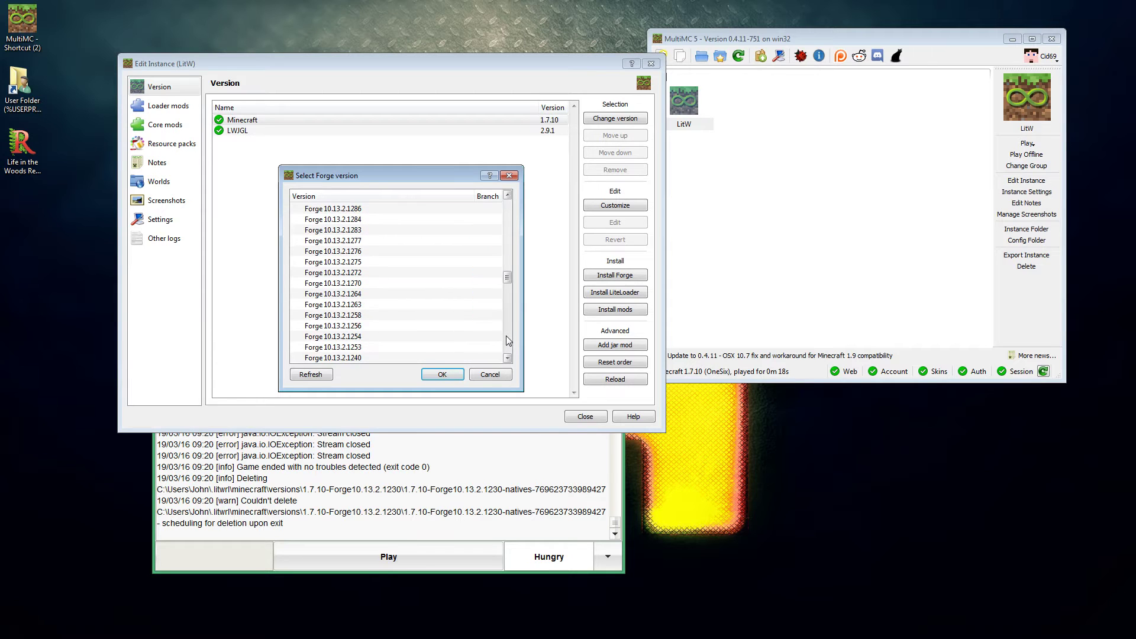
scroll(508, 340, "down", 6)
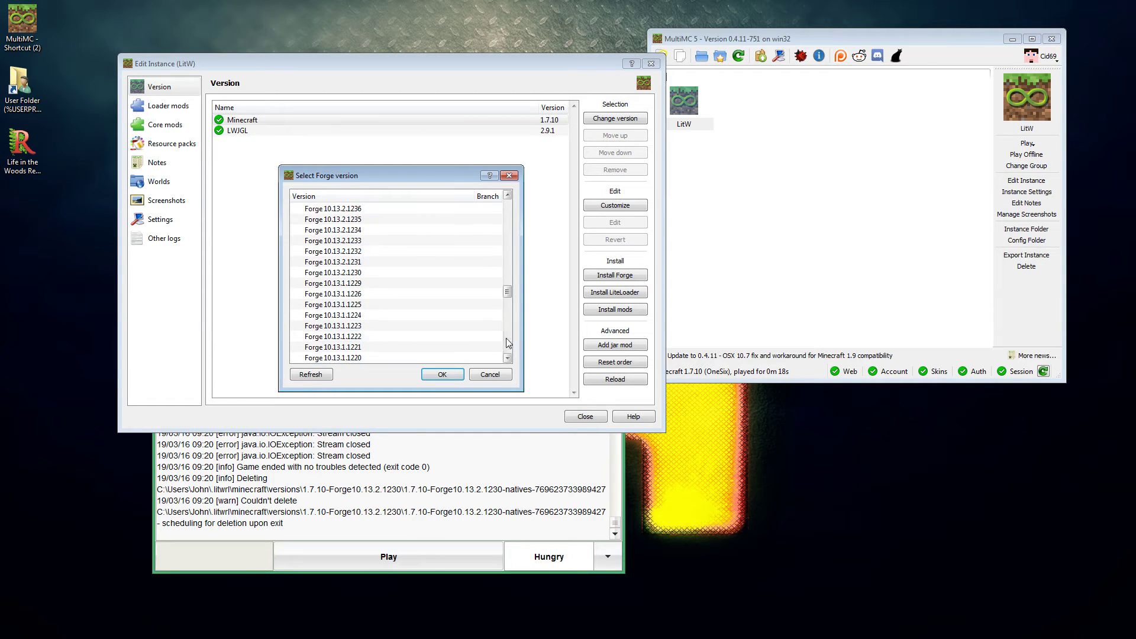
left_click(358, 273)
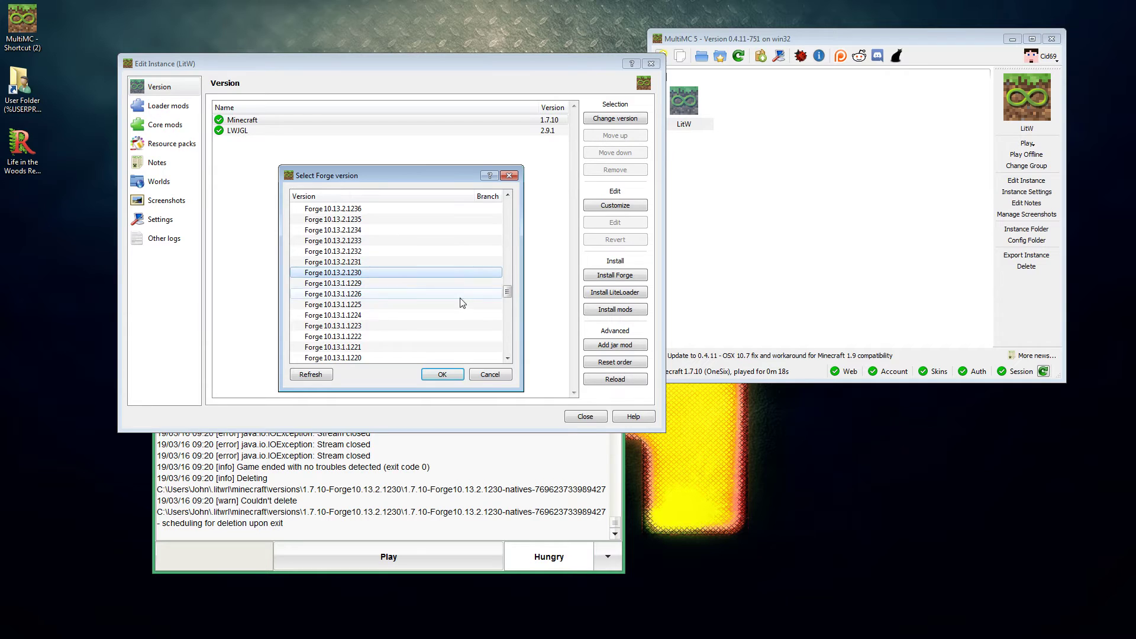
left_click(450, 374)
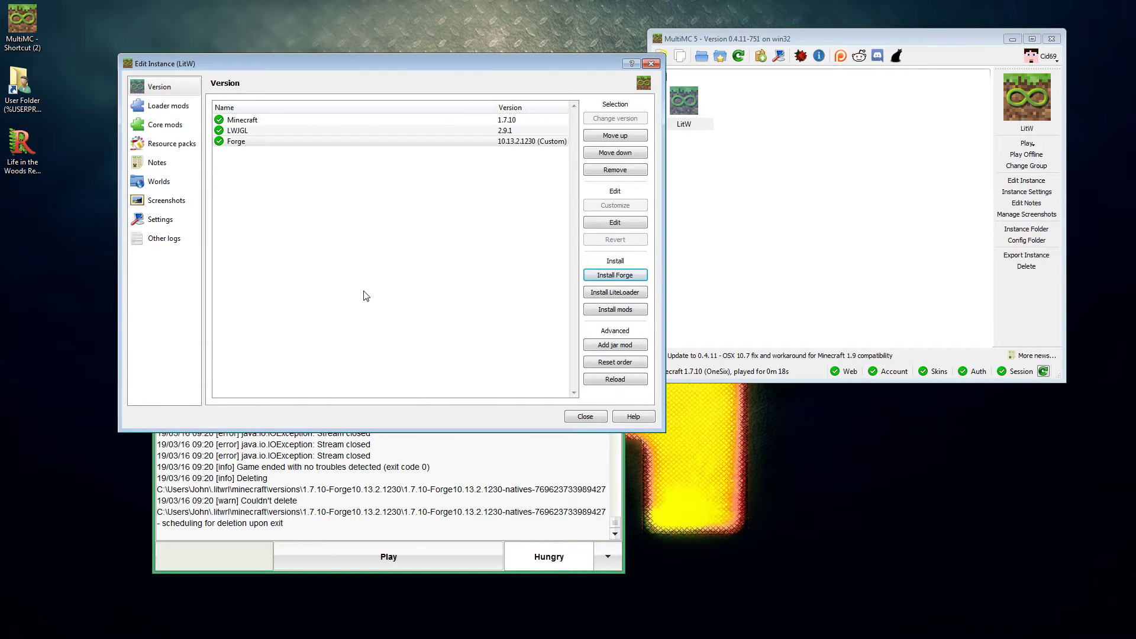
left_click(585, 416)
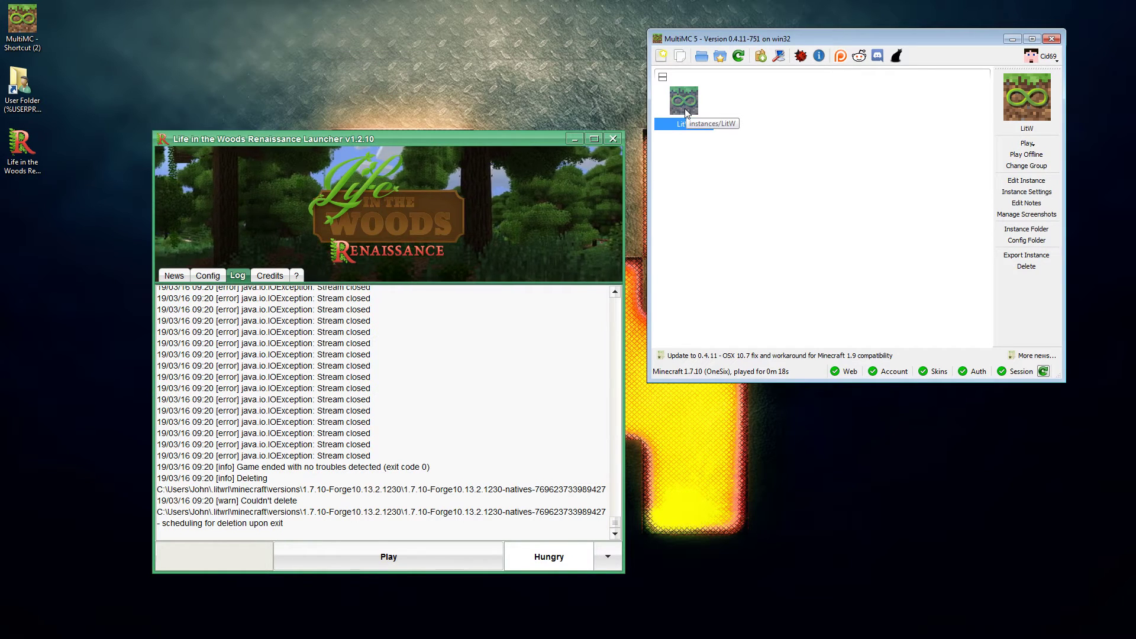
Copy the complete JVM arguments from the Life in the Woods launcher's configuration
left_click(207, 275)
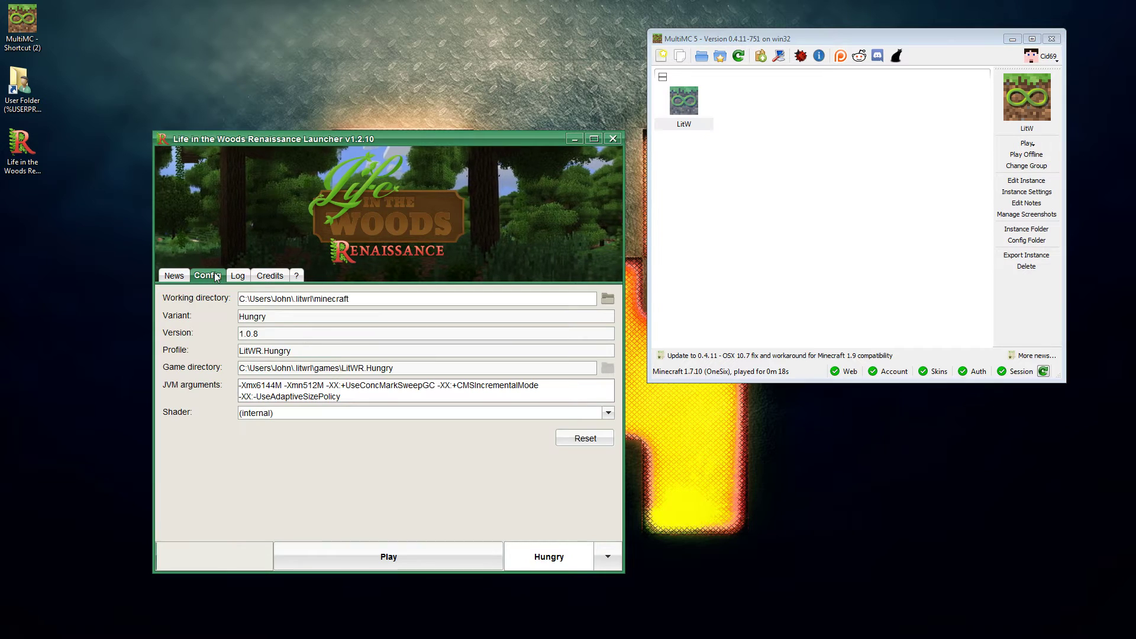
triple_click(358, 380)
key("ctrl+c")
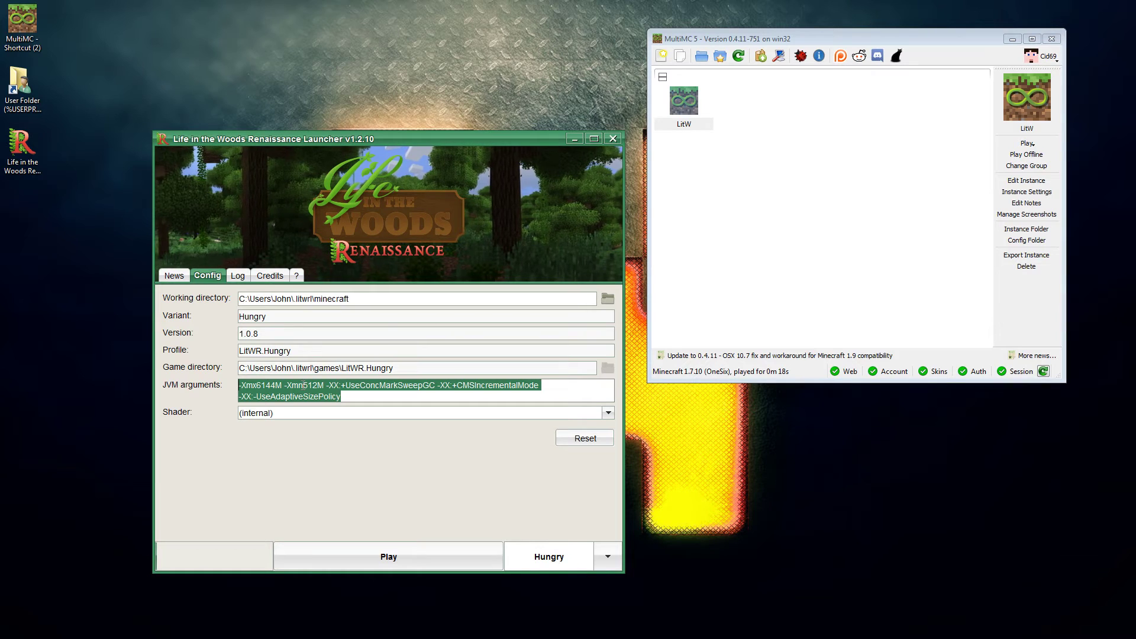
Enable custom Java arguments for the LitW instance, paste the copied JVM arguments, and close the editor, accepting the memory option warning
right_click(685, 105)
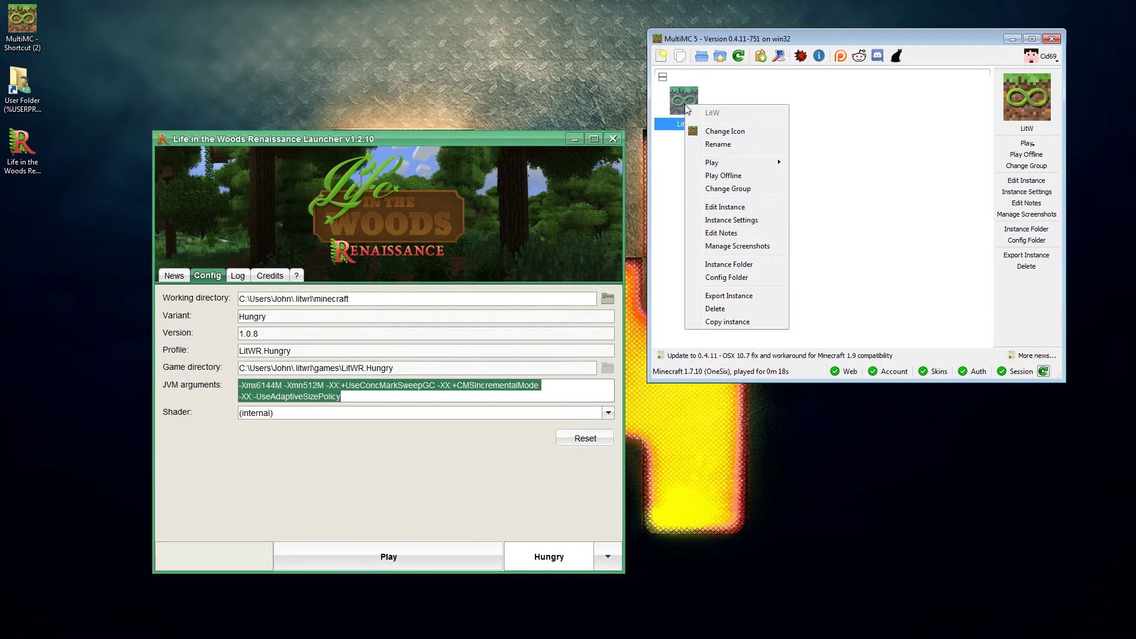
left_click(730, 208)
left_click(158, 222)
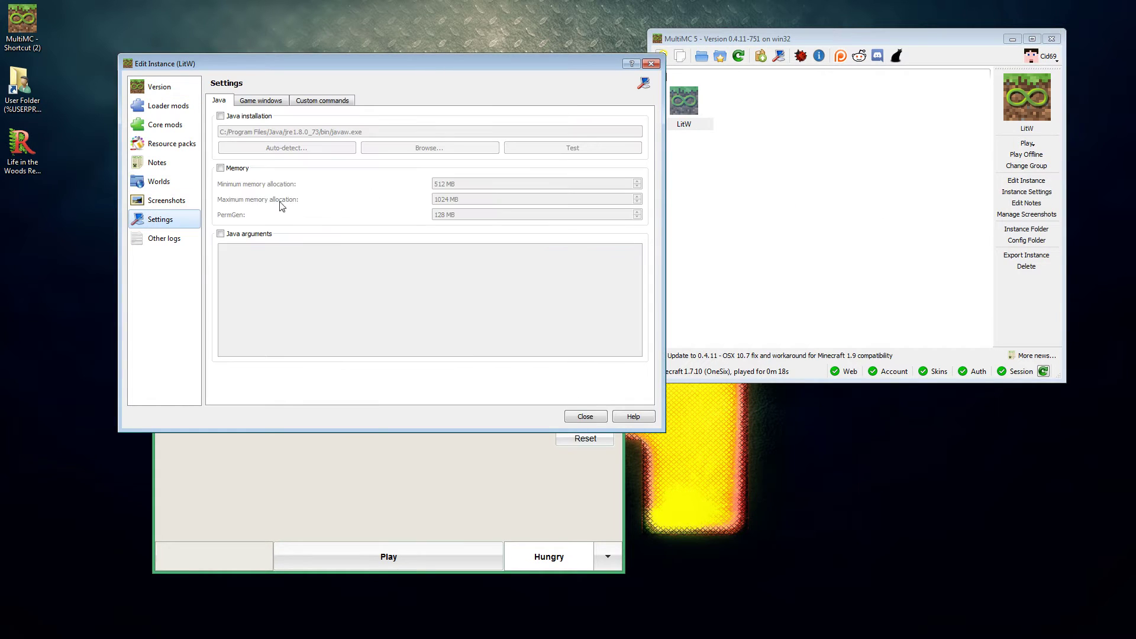
left_click(221, 234)
left_click(241, 249)
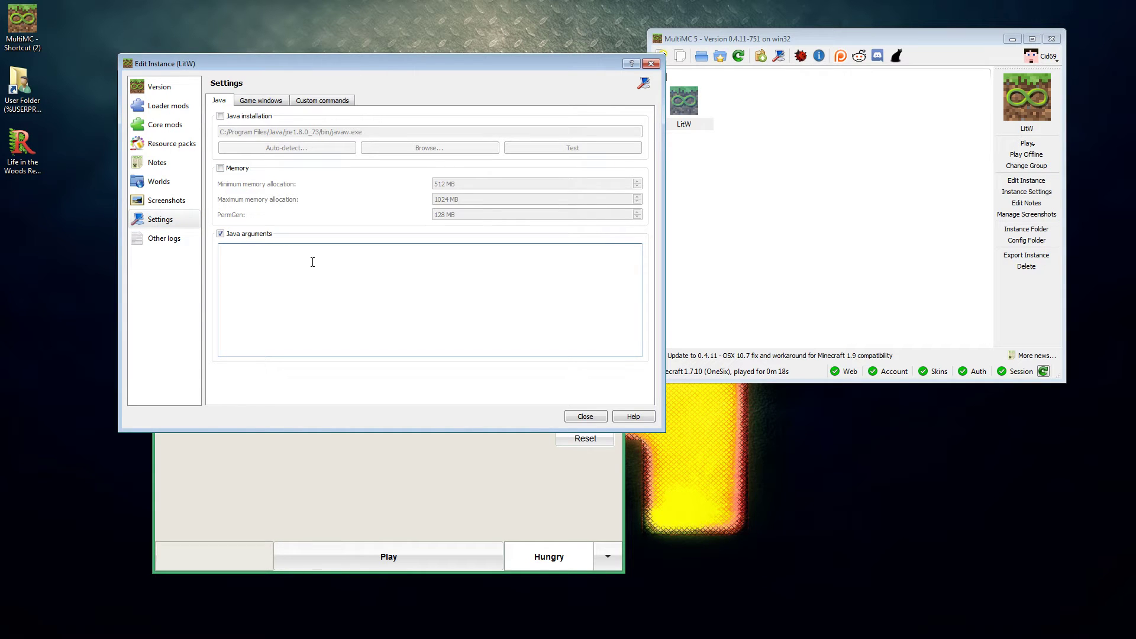
key("ctrl+v")
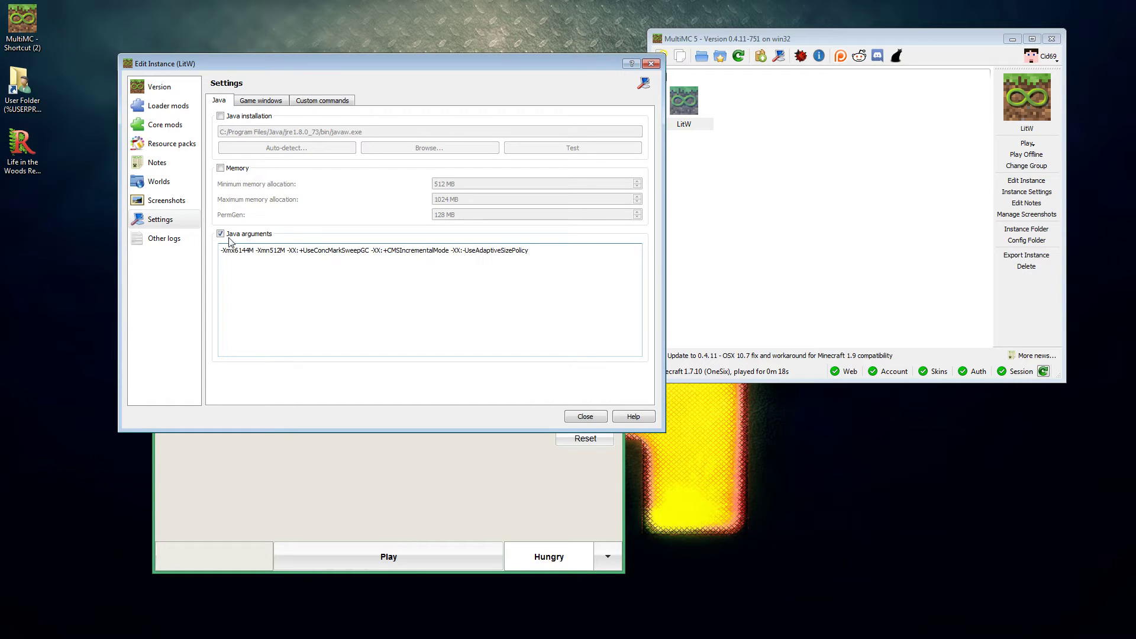
left_click(585, 417)
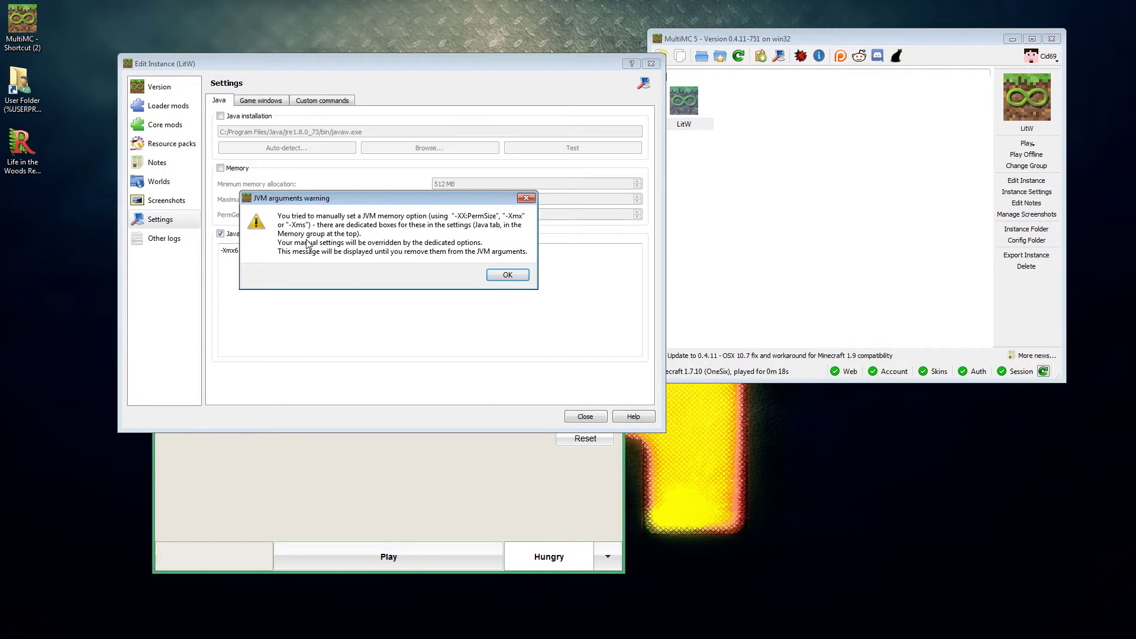
left_click(507, 275)
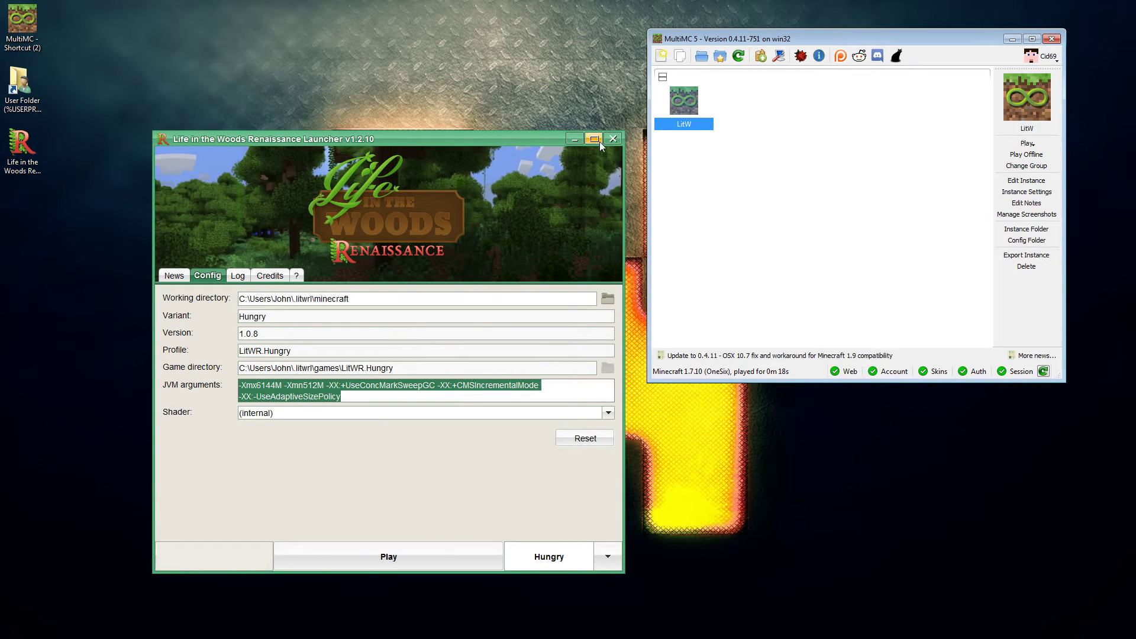
Enable LitW's memory settings with 1024 MB minimum, 4096 MB maximum and a changed PermGen, and remove -Xmx6144M -Xmn512M from its Java arguments
right_click(689, 103)
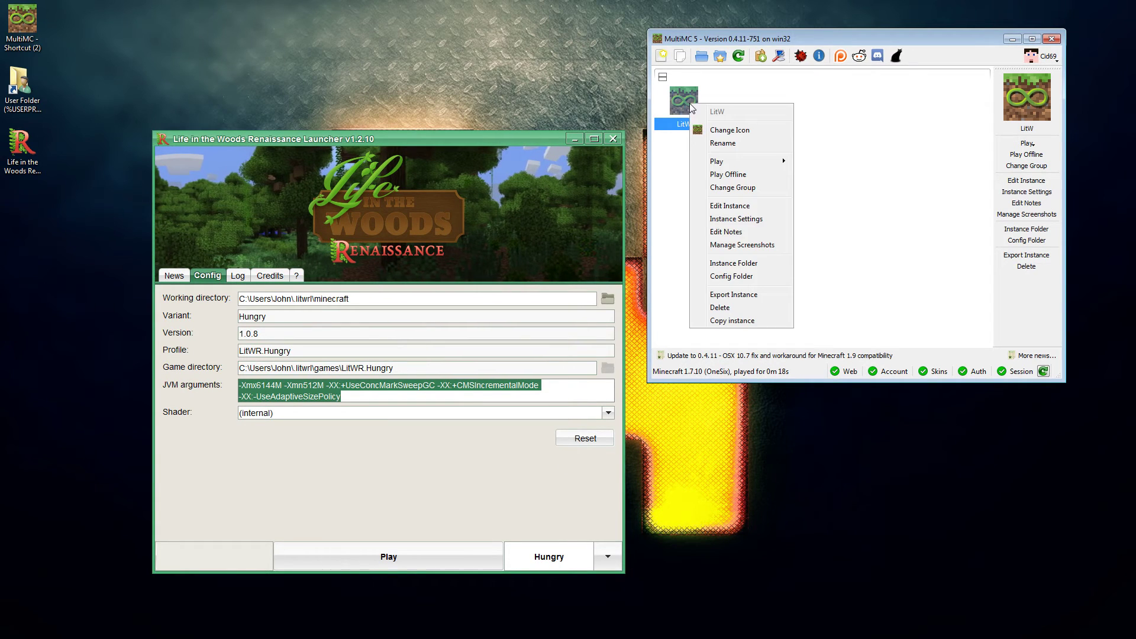
left_click(729, 206)
left_click(161, 219)
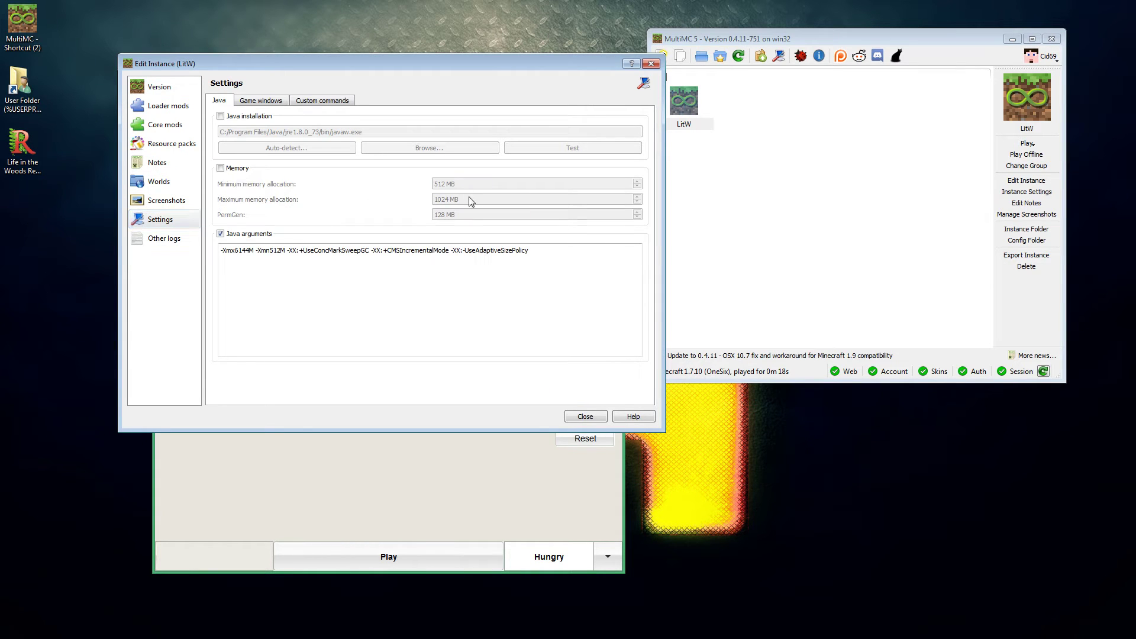
left_click(220, 169)
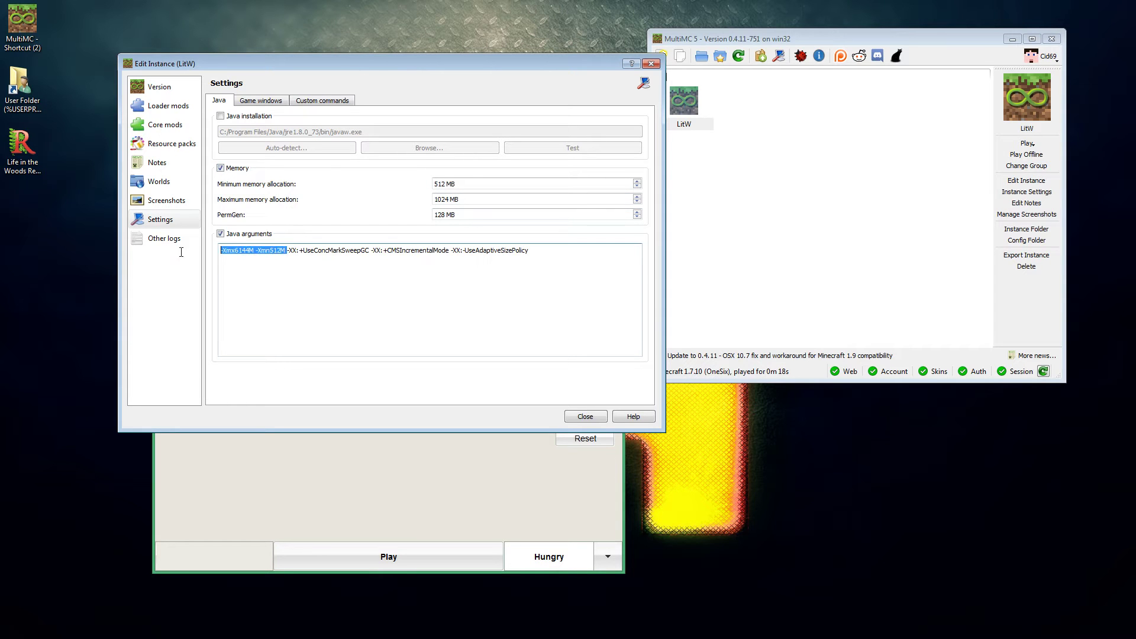
key("BackSpace")
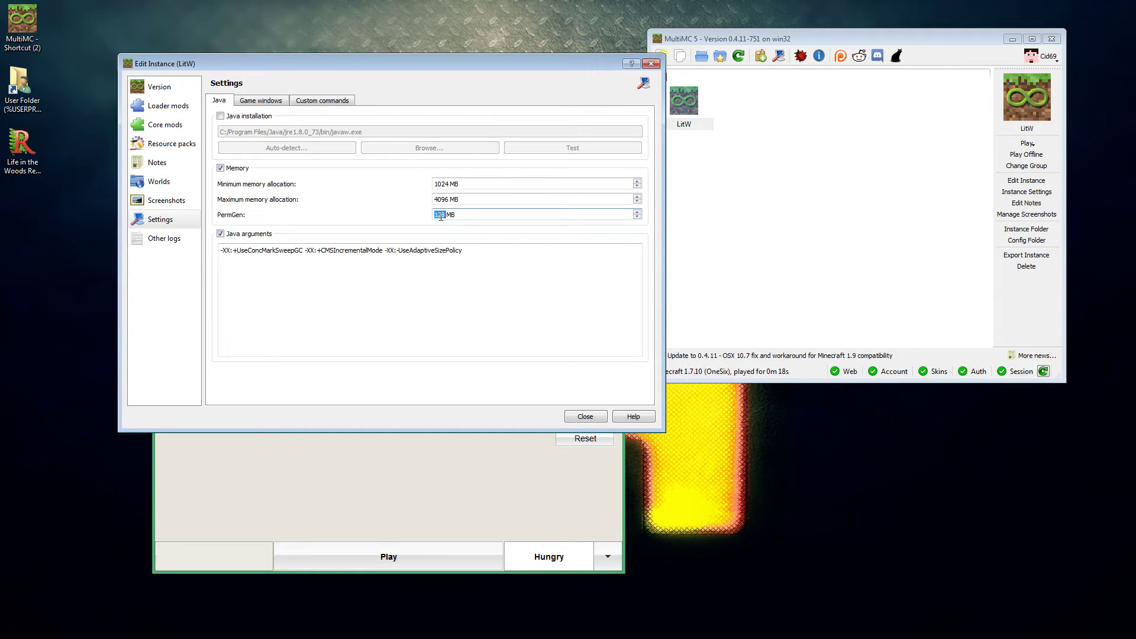
type("2")
left_click(587, 418)
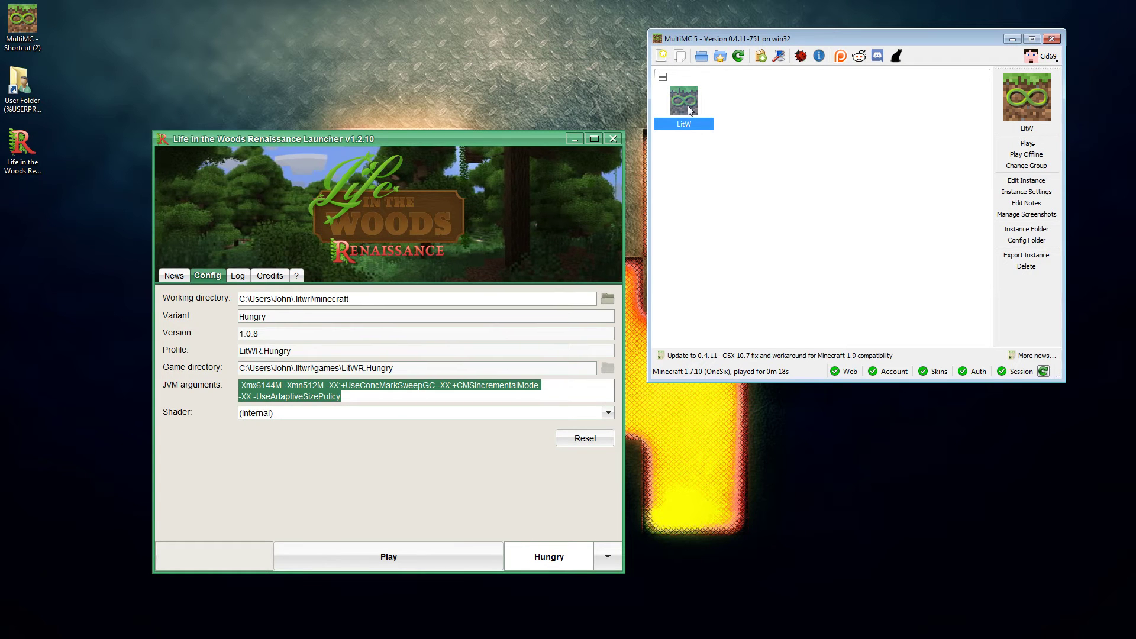
Launch the LitW instance to check that Minecraft starts with Forge, and close the game
double_click(687, 106)
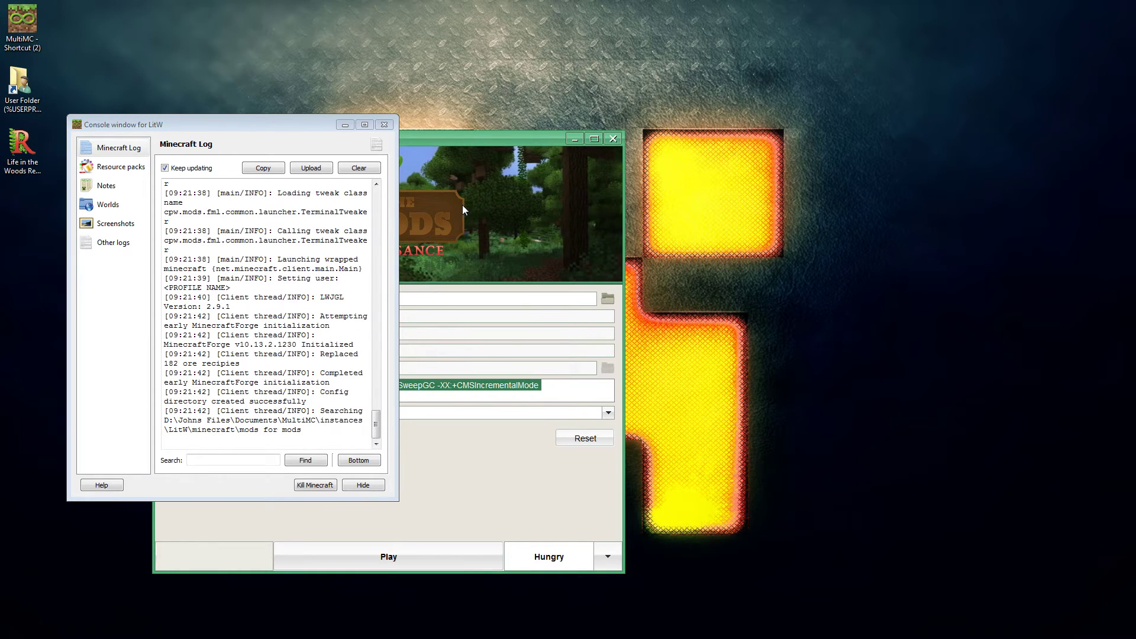
left_click_drag(555, 201, 707, 151)
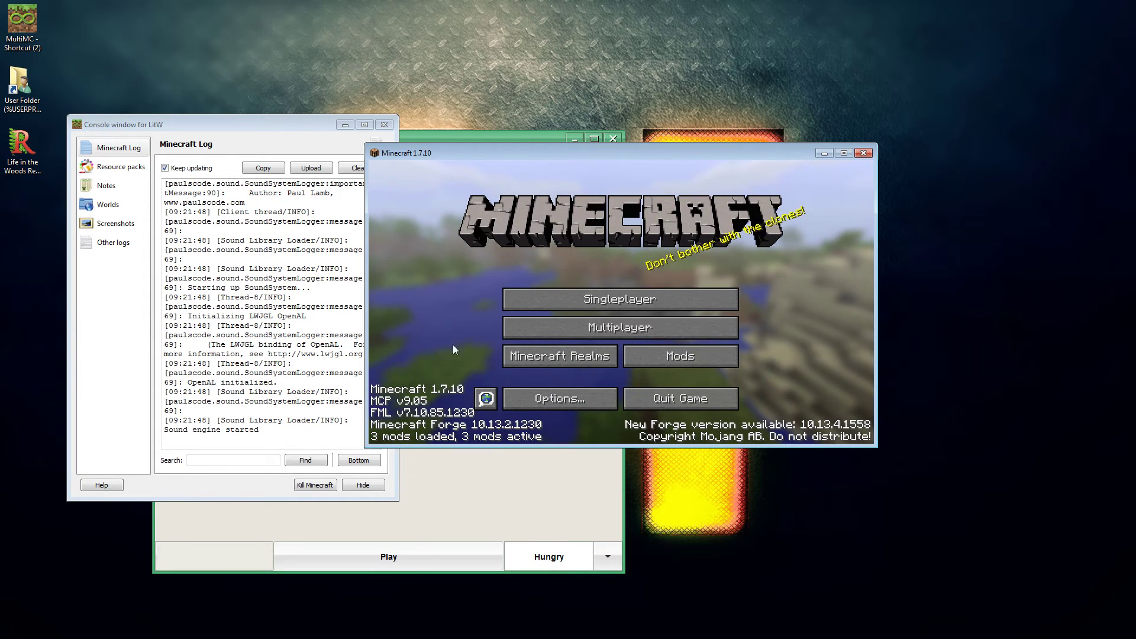
left_click(863, 154)
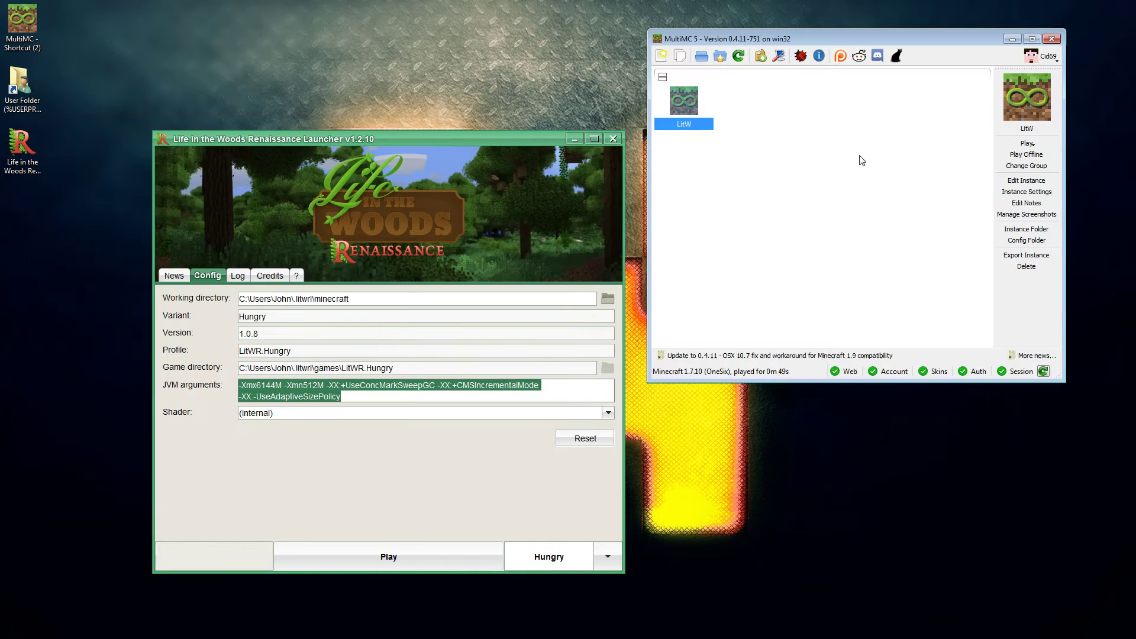
Close the Life in the Woods launcher and move the MultiMC window closer to the middle of the desktop
left_click(613, 138)
left_click_drag(907, 36, 762, 71)
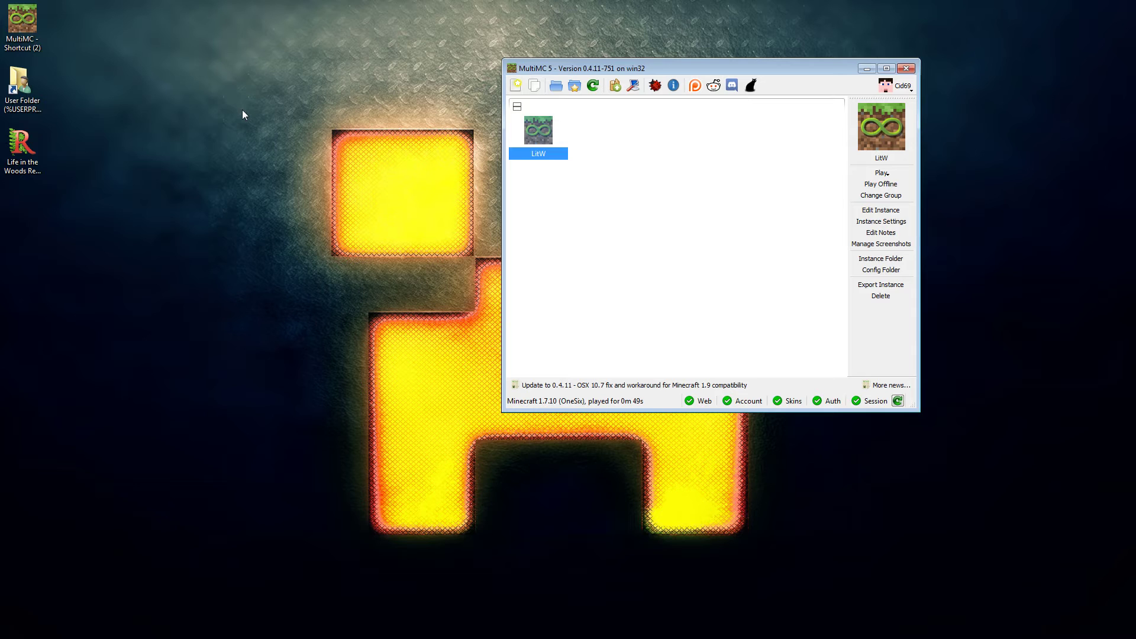
Open the %userprofile% folder in a new file explorer window and dock it to the right half of the screen
key("super+e")
left_click_drag(288, 209, 483, 236)
left_click(483, 236)
type("%userprofile%")
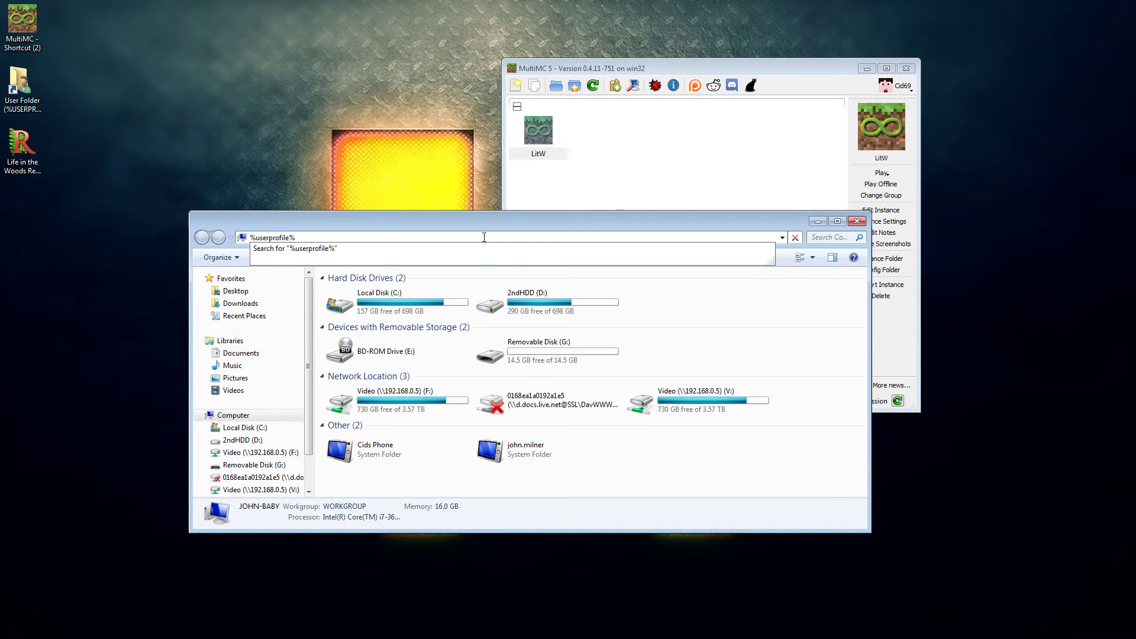
key("Return")
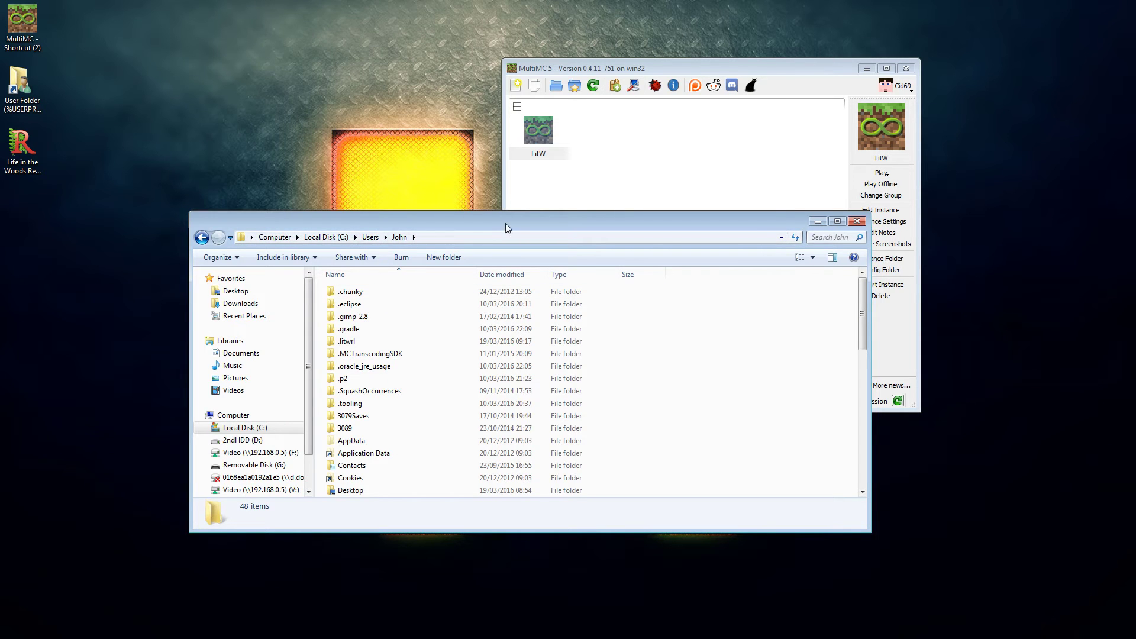
left_click_drag(505, 222, 1135, 225)
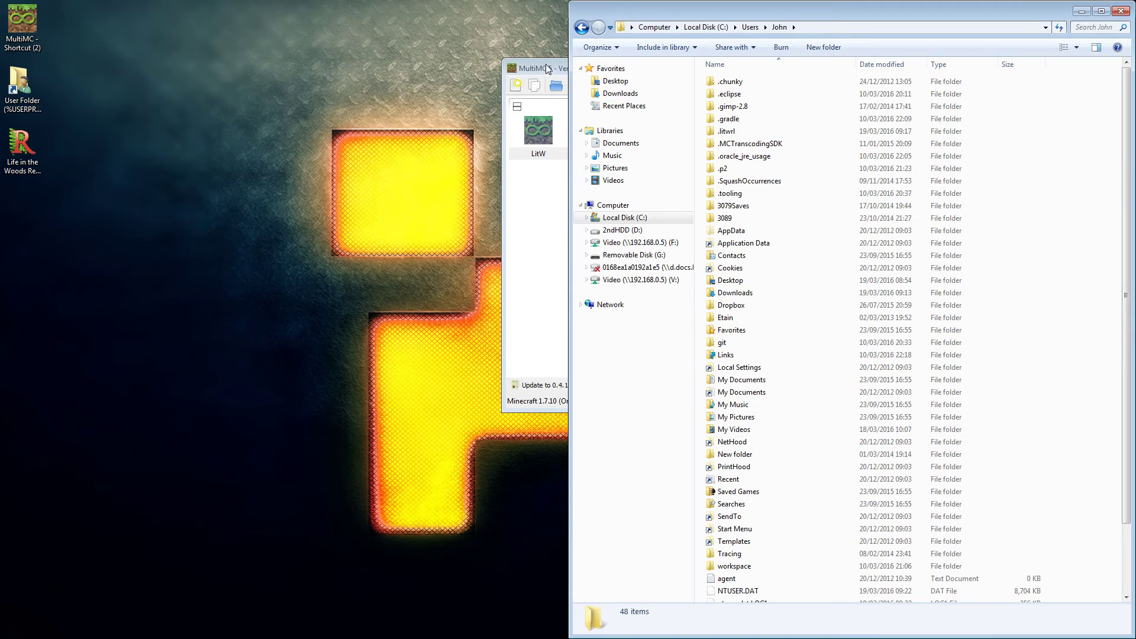
Open the LitW instance folder, dock it to the left half of the screen, and enter its minecraft folder
right_click(534, 133)
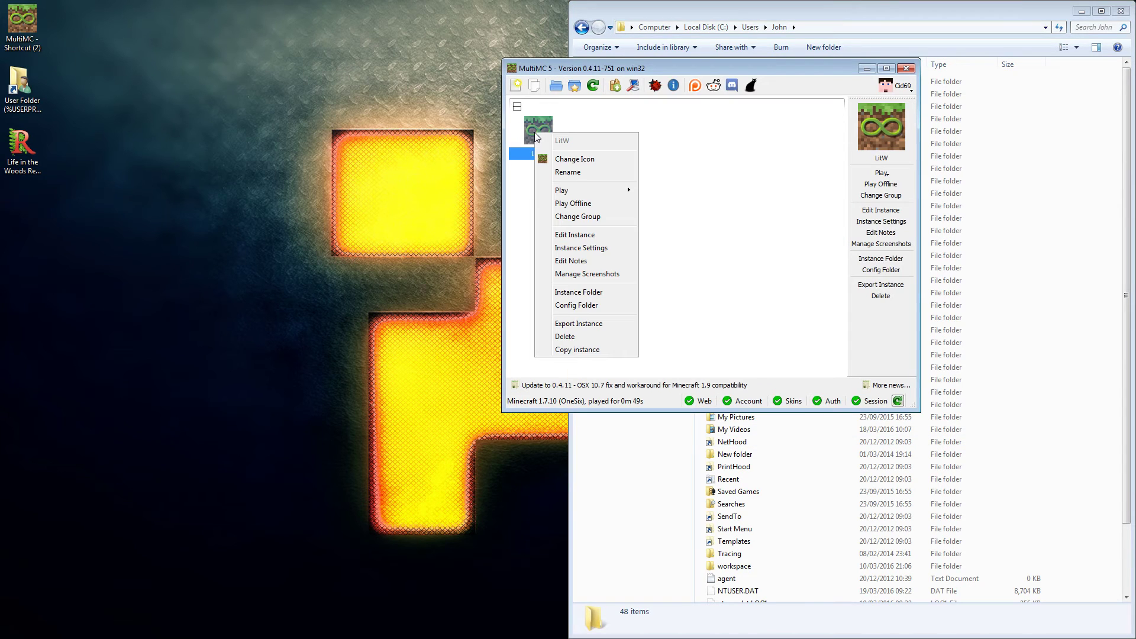
left_click(573, 294)
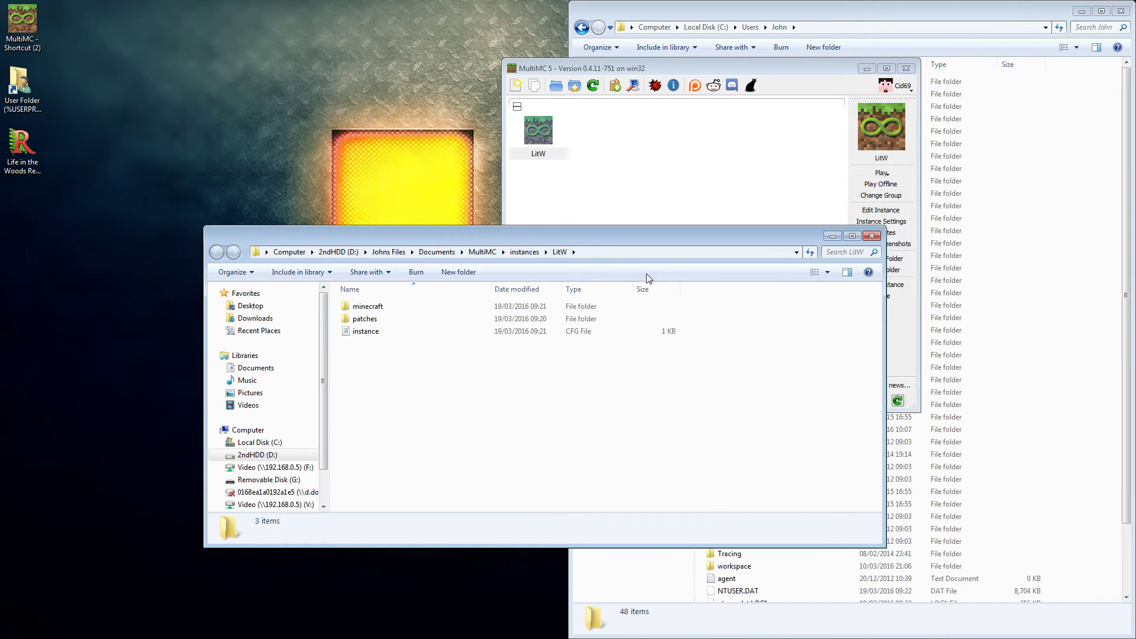
key("super+Left")
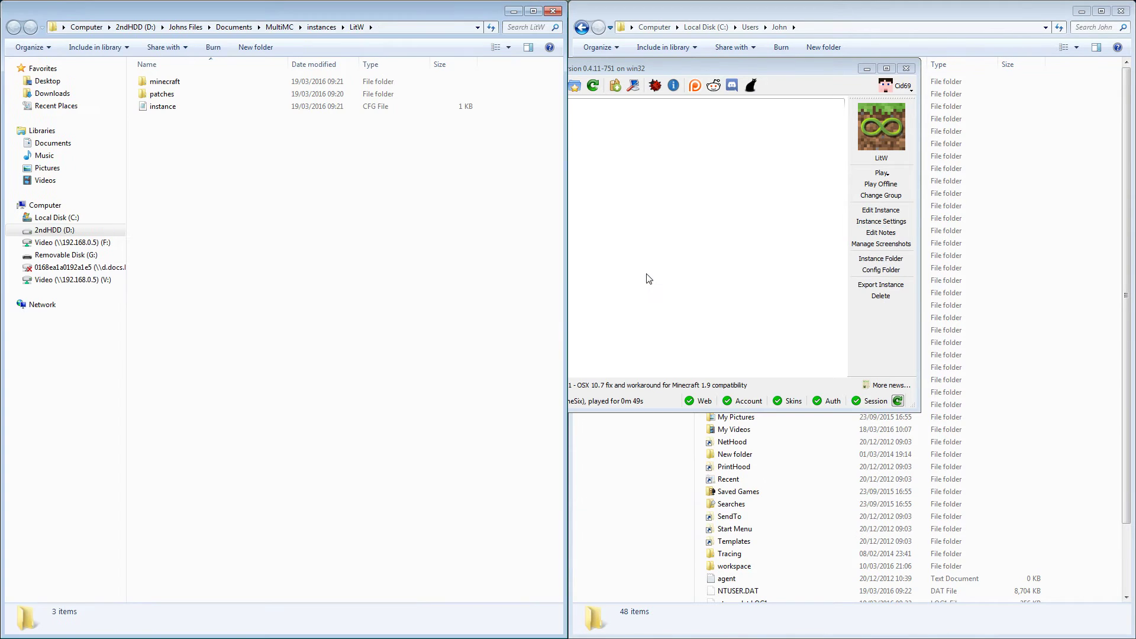
left_click(846, 43)
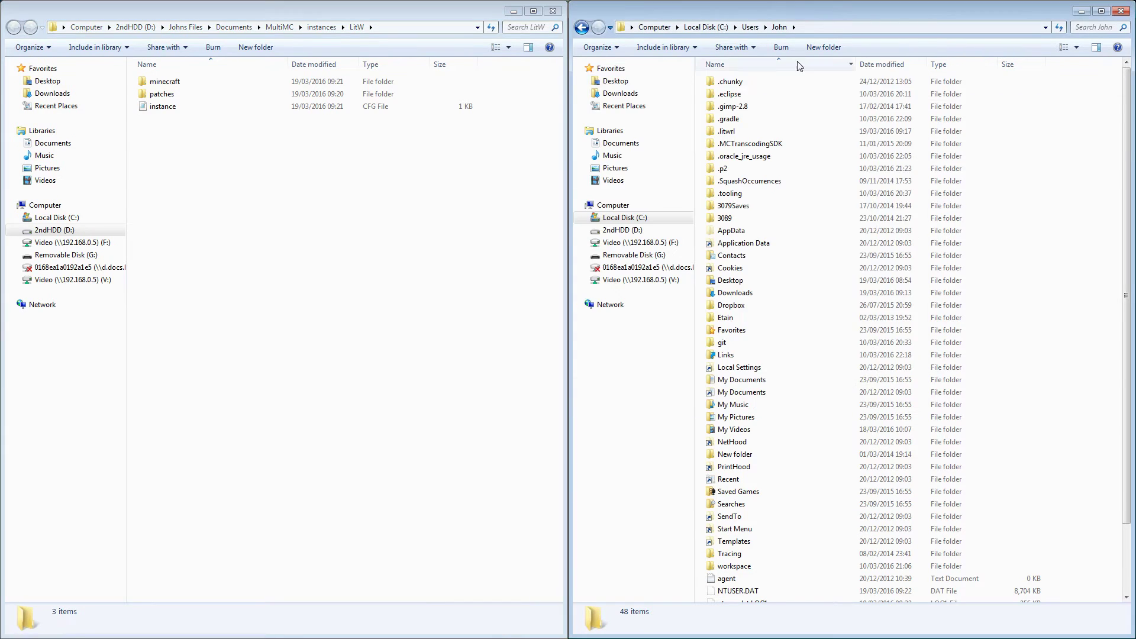
double_click(173, 85)
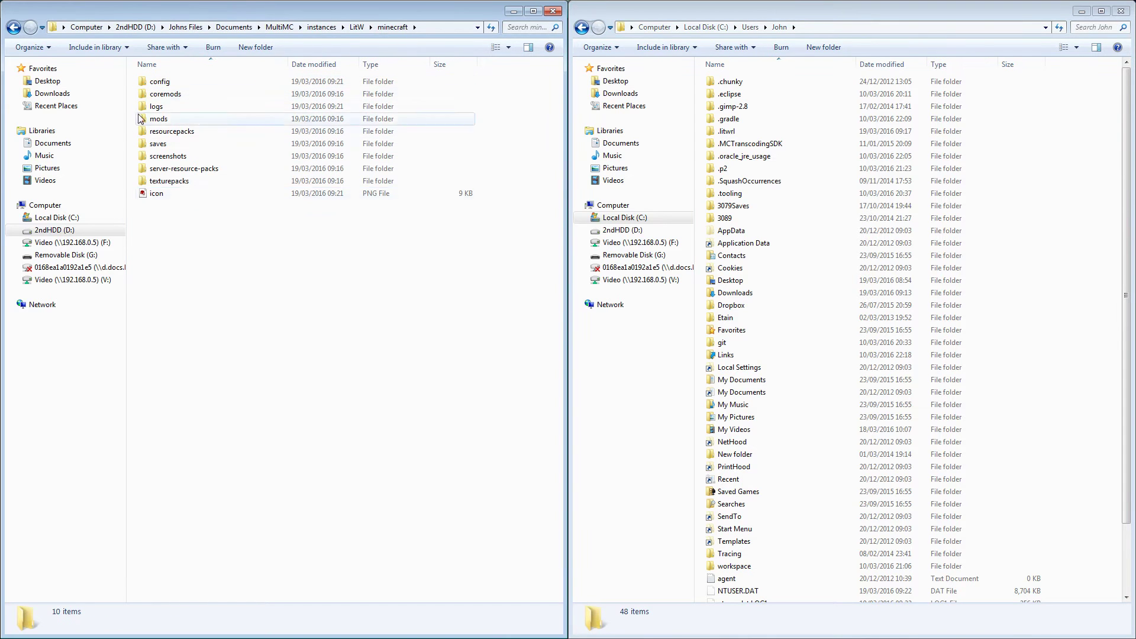
left_click(159, 119)
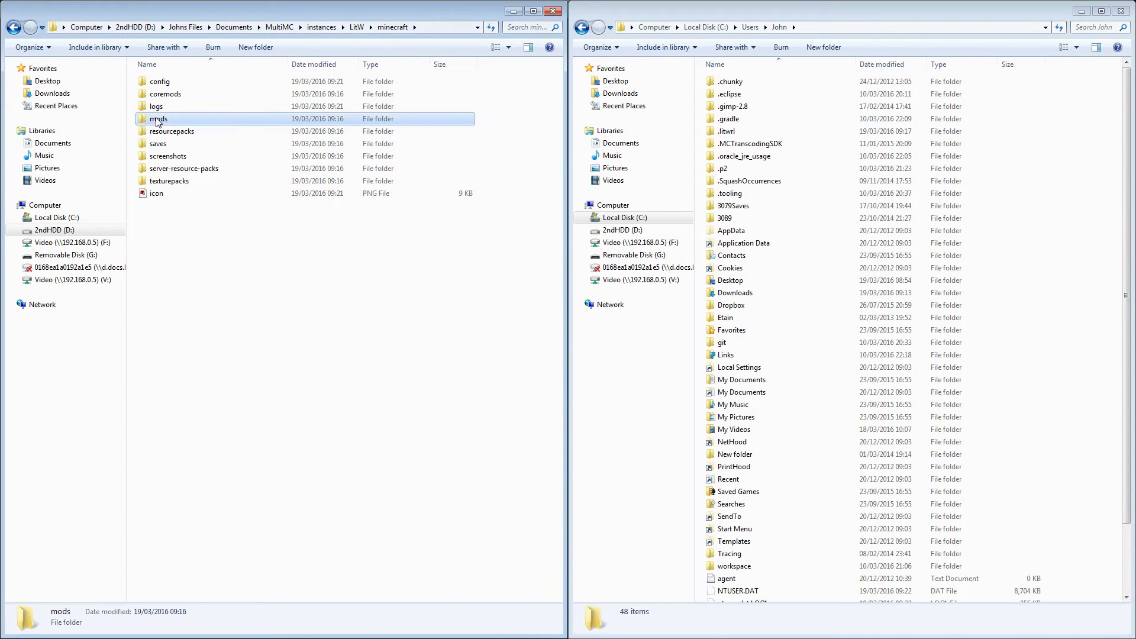
left_click(160, 84)
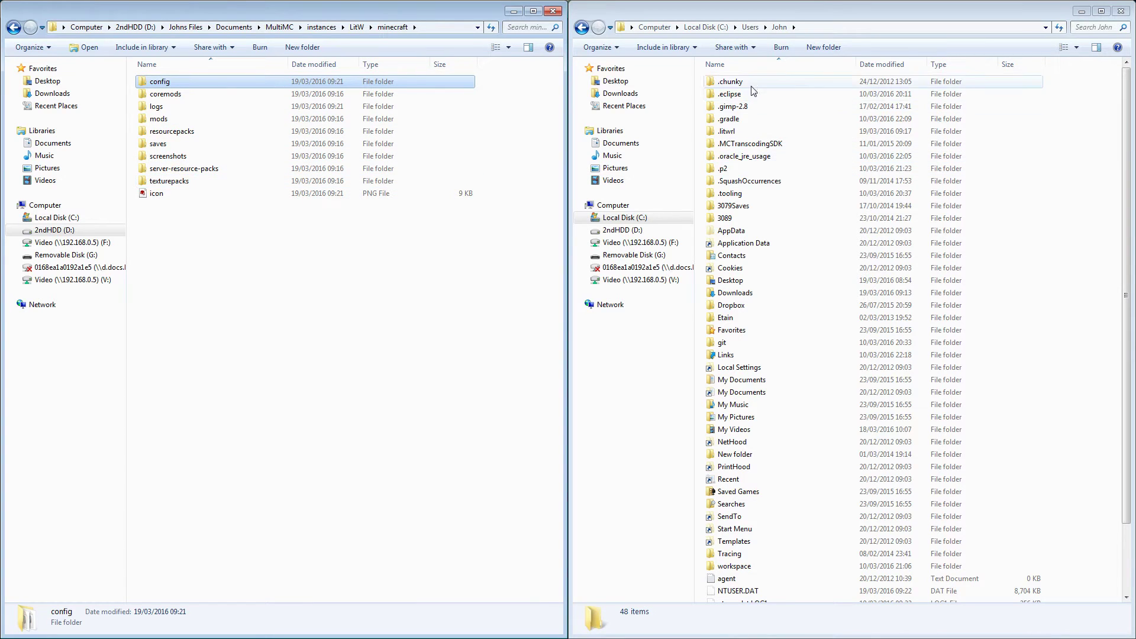
In the user folder window, open the LitWR.Hungry folder inside .litwrl\games
left_click(759, 136)
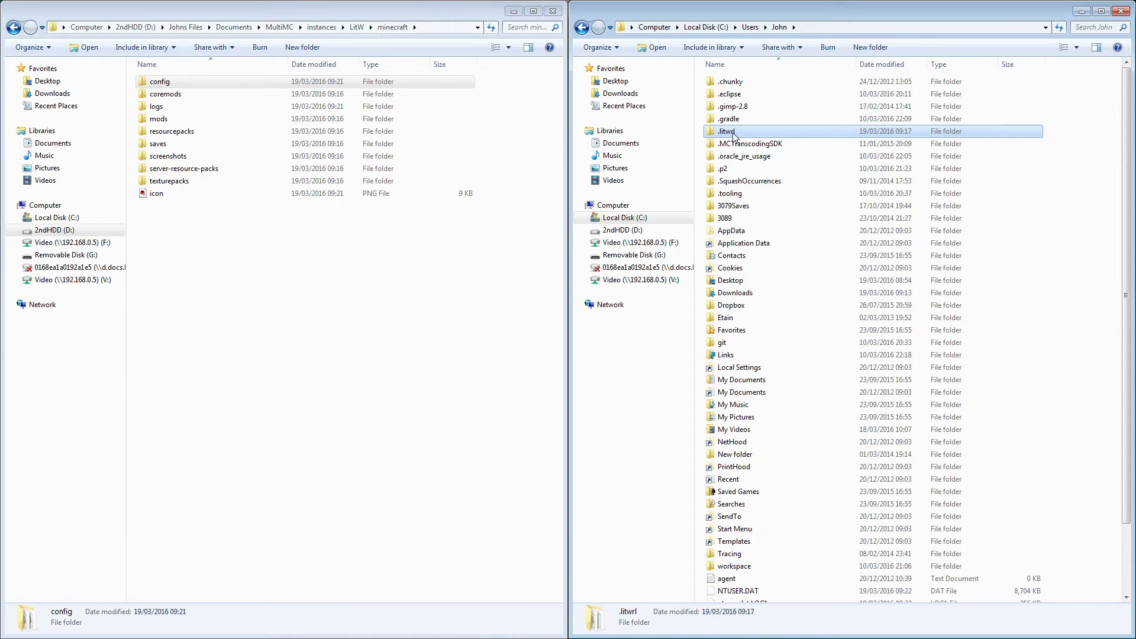
double_click(733, 133)
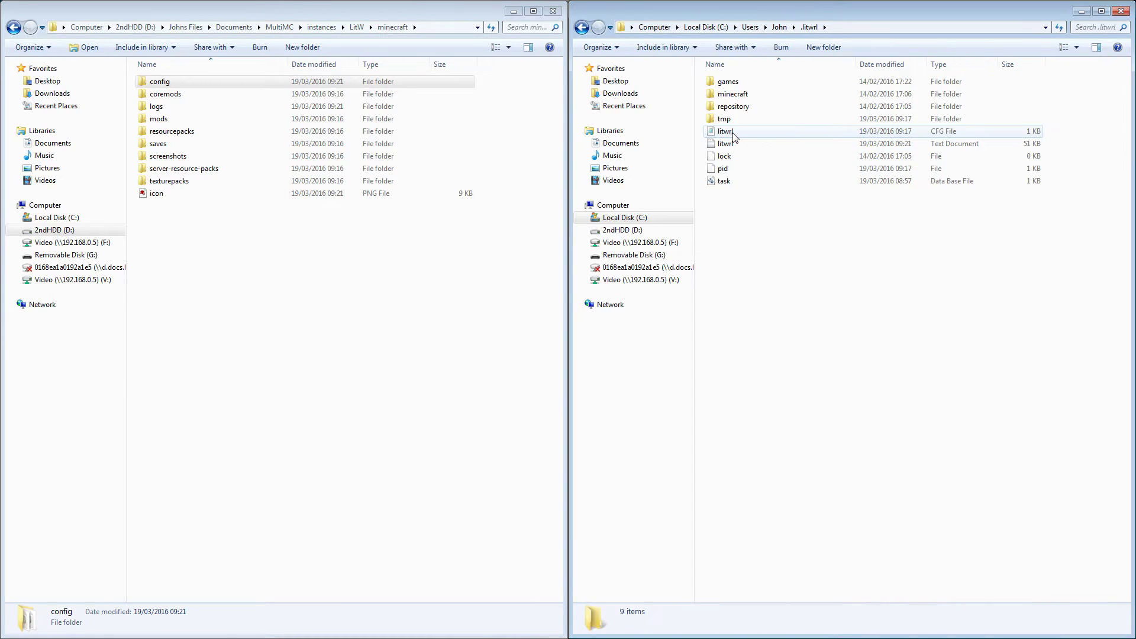
double_click(727, 83)
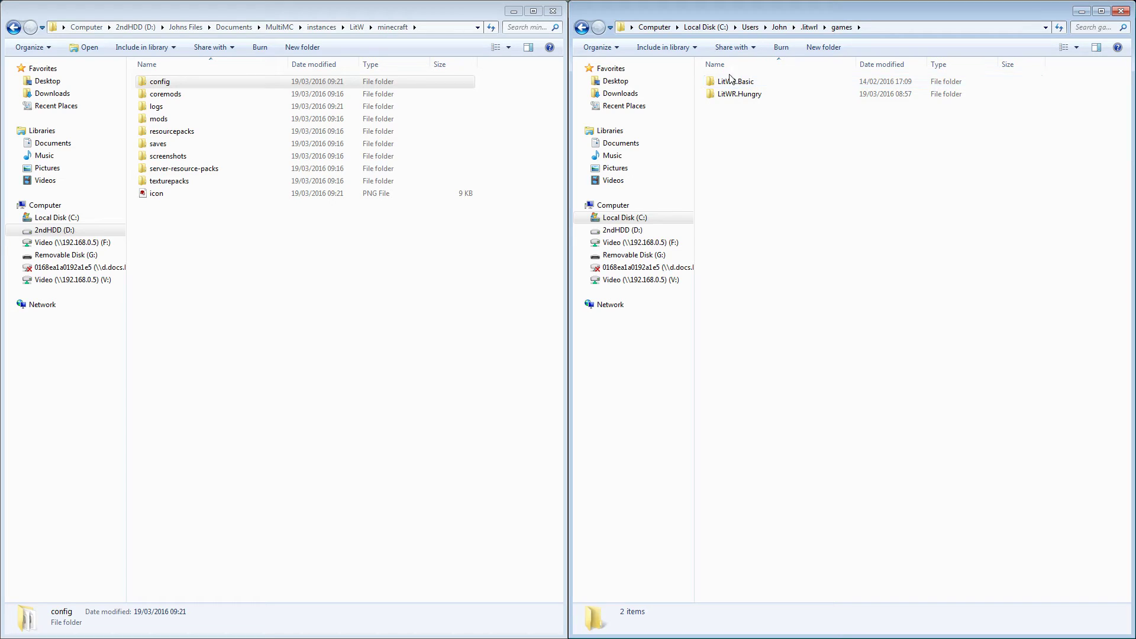
left_click(738, 86)
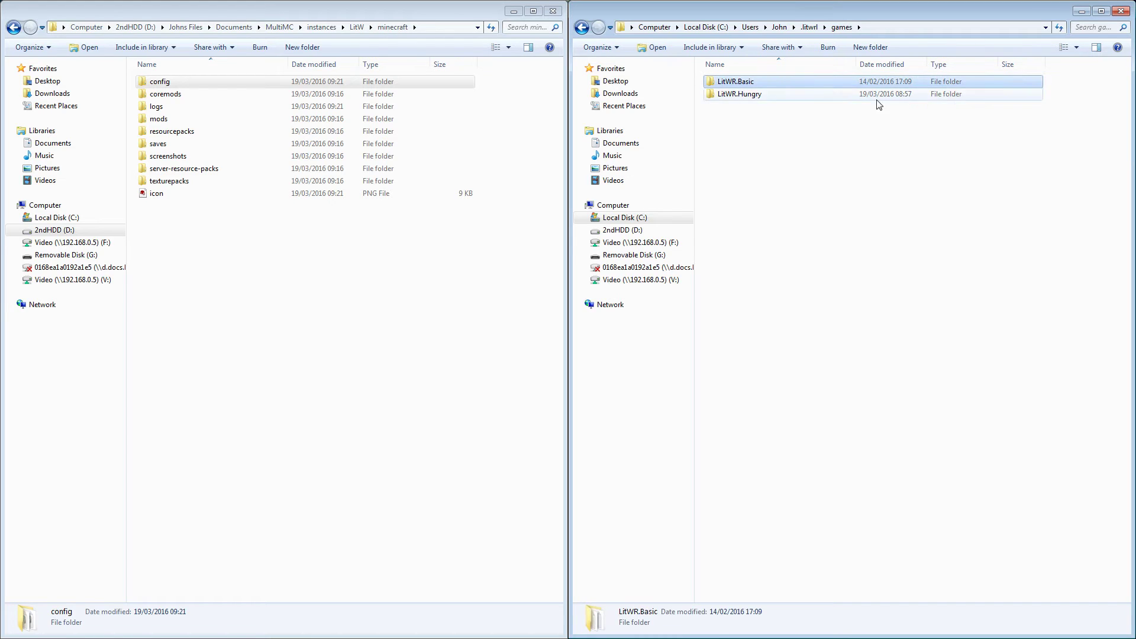
left_click(750, 97)
double_click(735, 96)
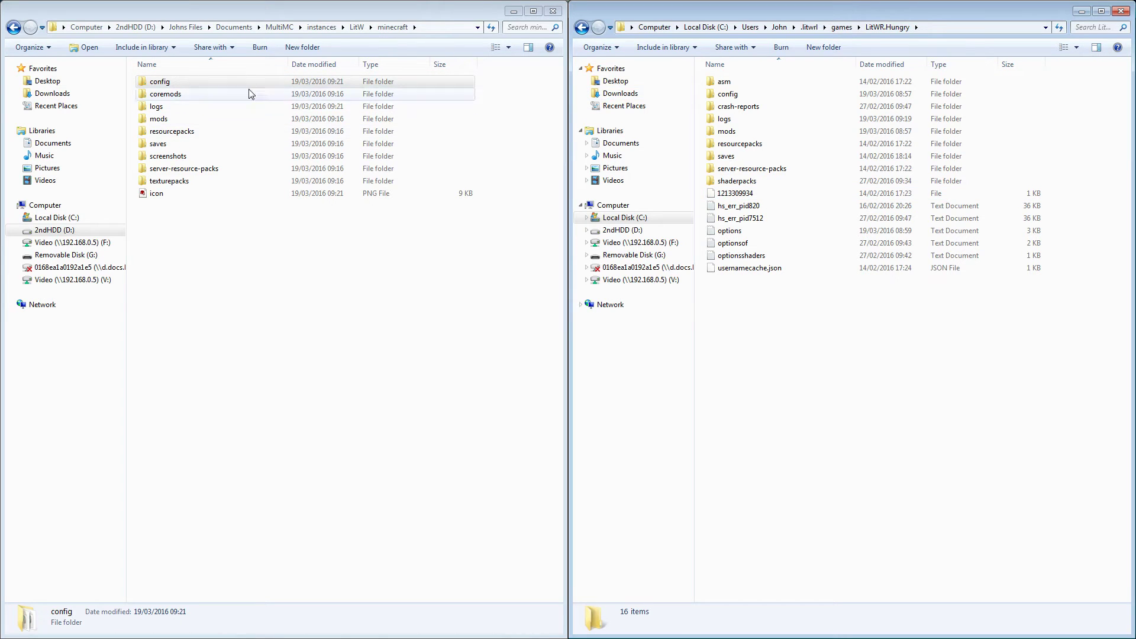
Copy the config, mods and shaderpacks folders plus the options and optionsshaders files from LitWR.Hungry into LitW's minecraft folder
left_click(737, 92)
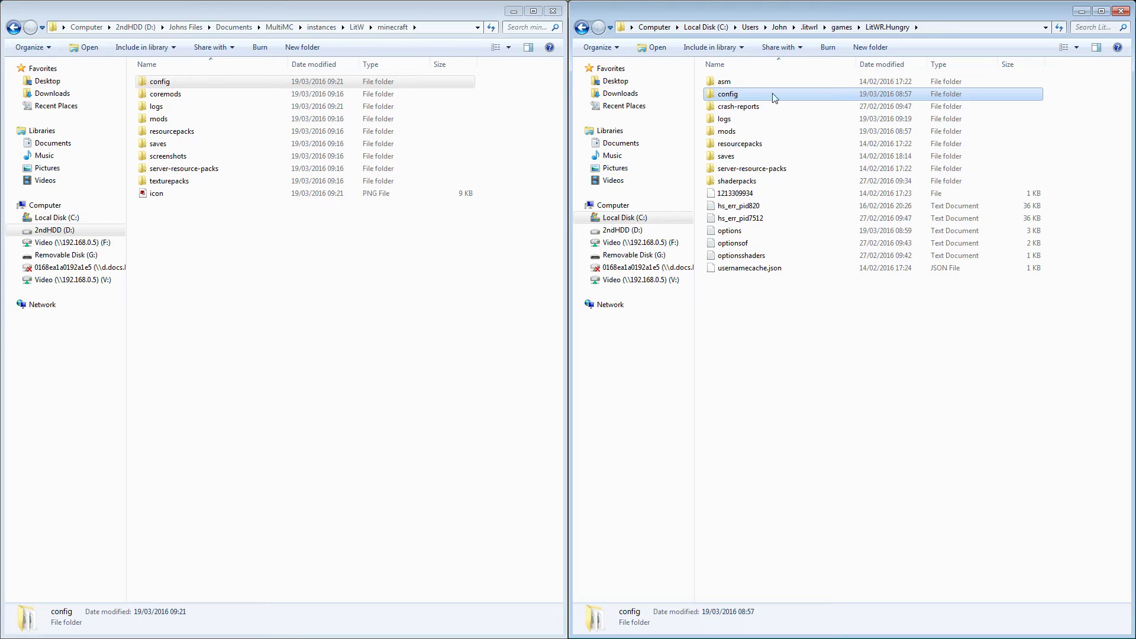
left_click(787, 131, "ctrl")
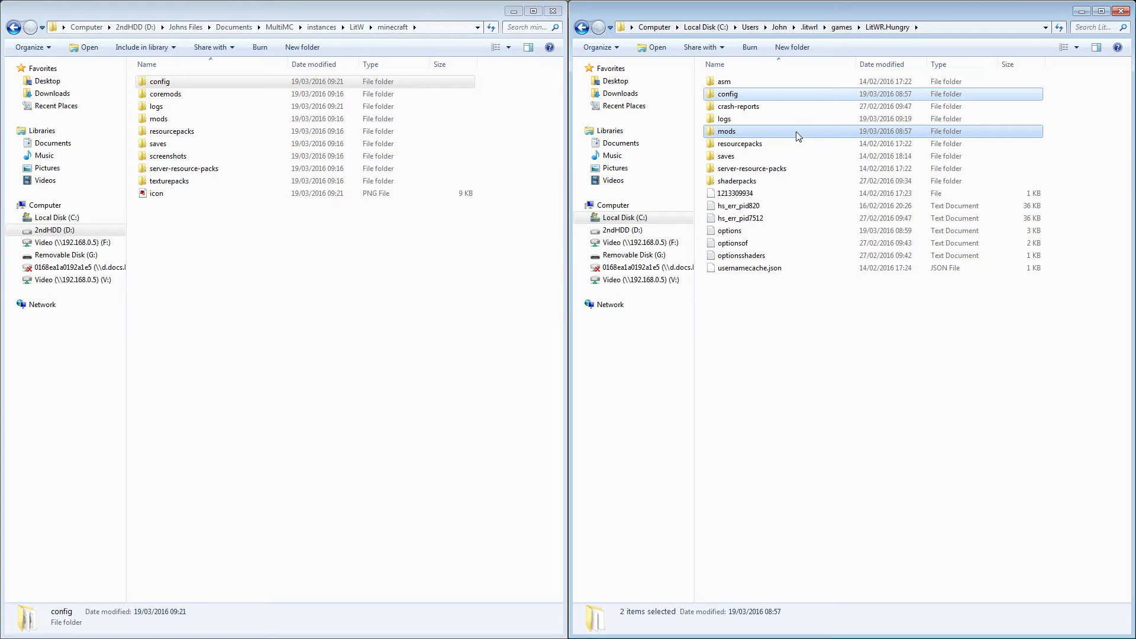
left_click(737, 181, "ctrl")
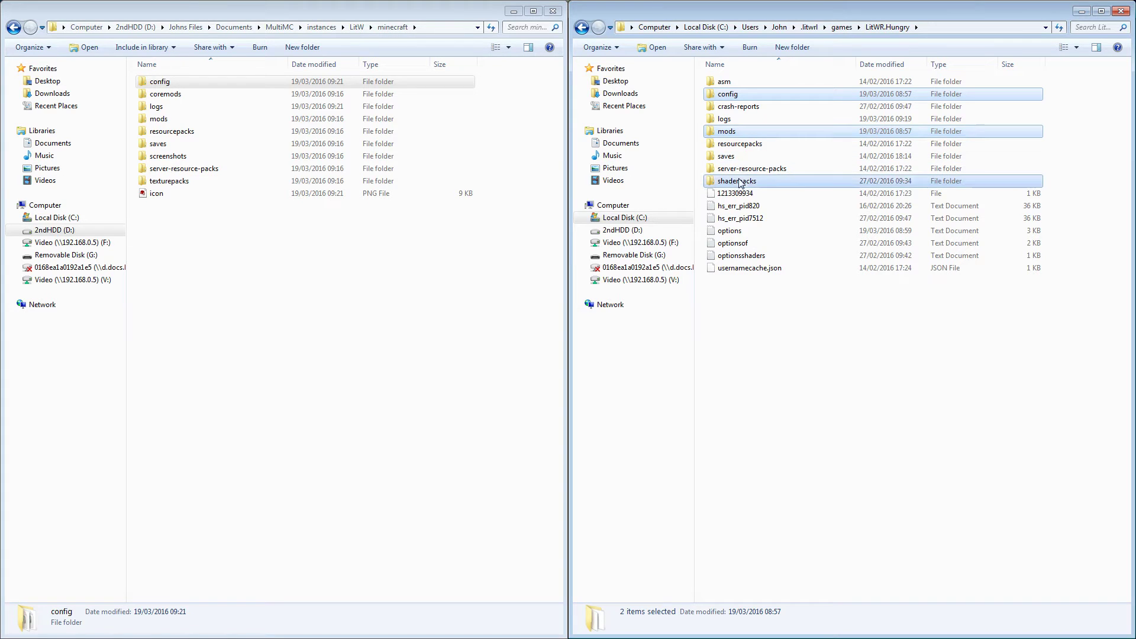
left_click(732, 232, "ctrl")
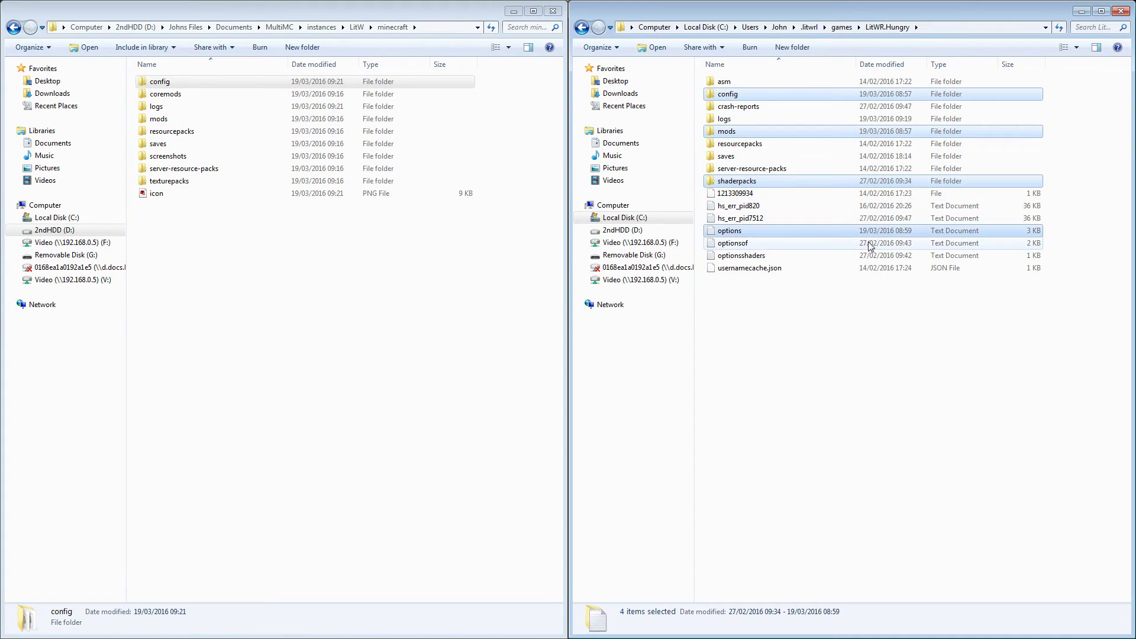
left_click(735, 256, "ctrl")
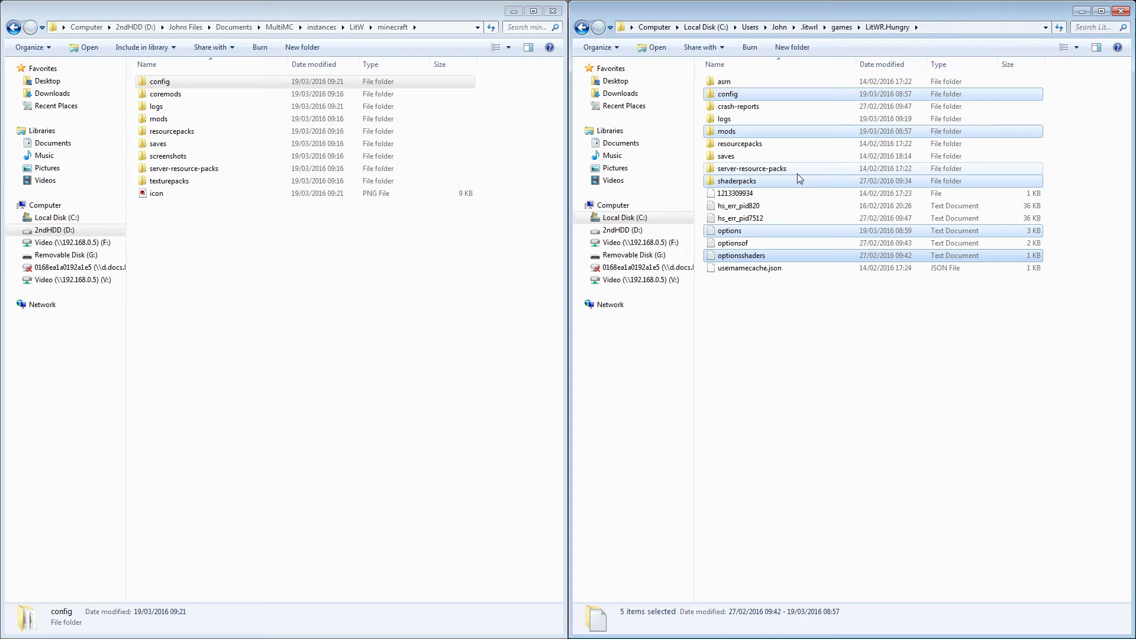
right_click(480, 286)
left_click(509, 366)
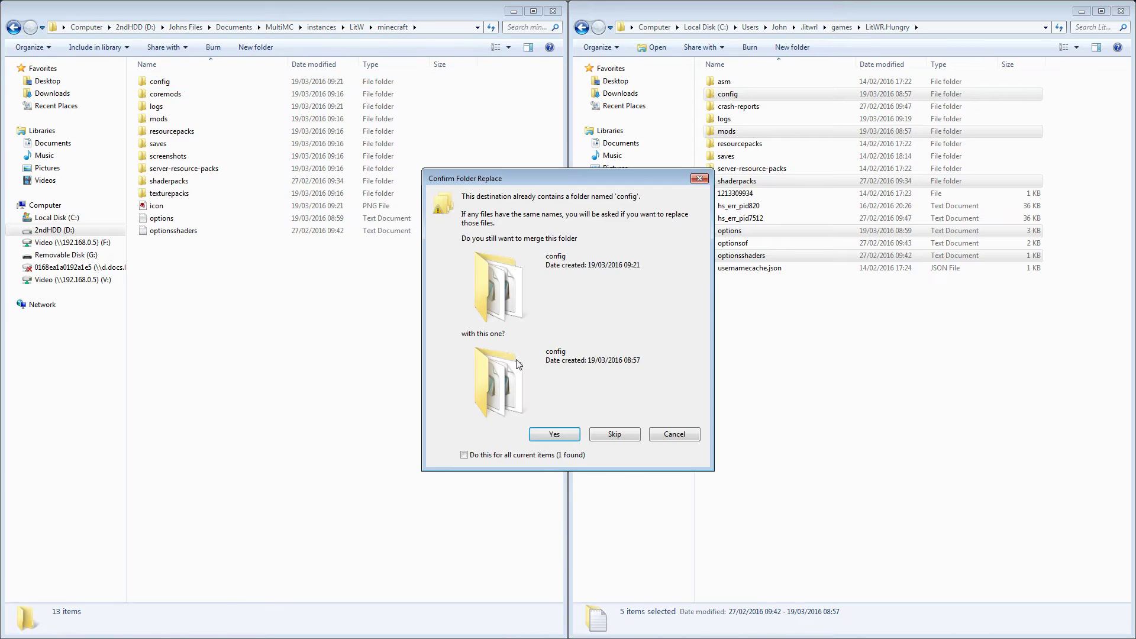
Merge the copied config folder with the existing one, skipping the duplicate forge.cfg and forgeChunkLoading.cfg files
left_click(559, 437)
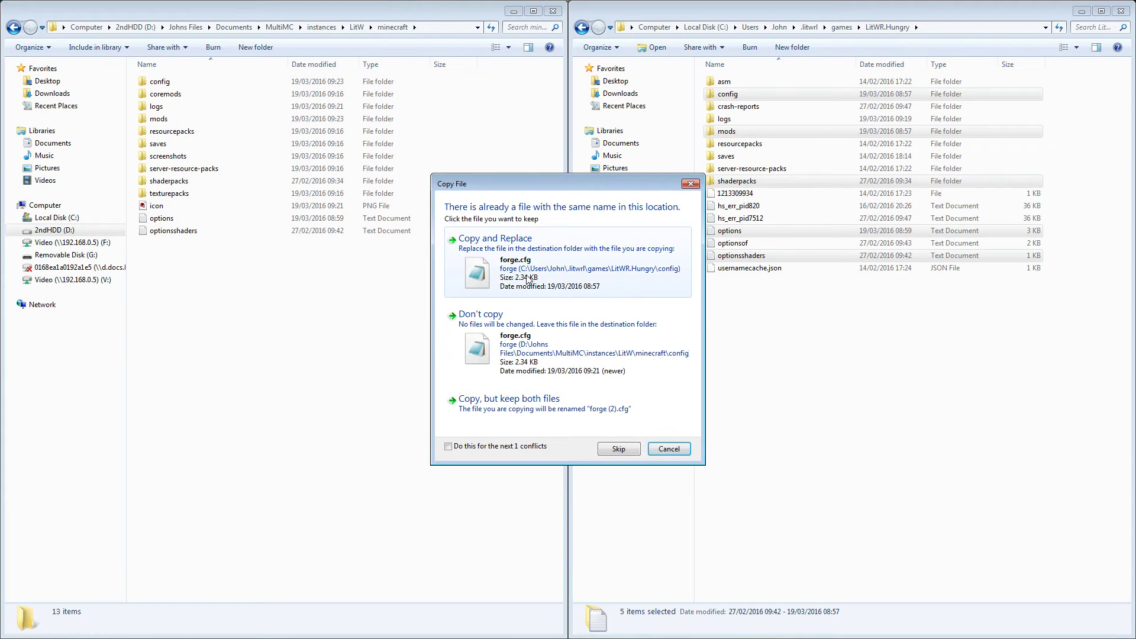
left_click(618, 449)
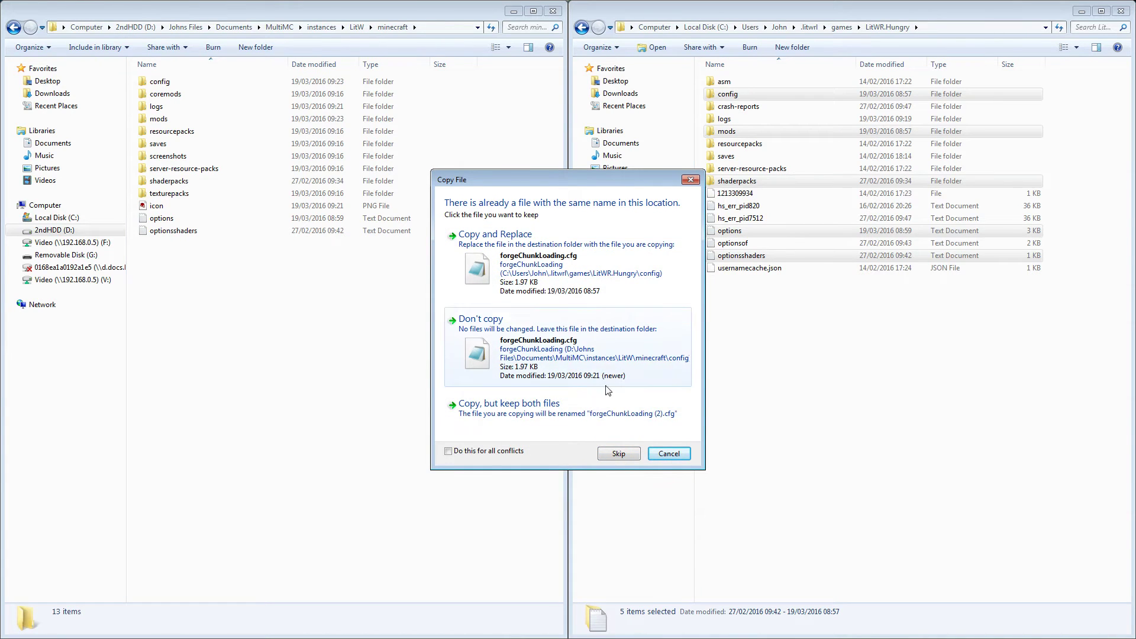
left_click(620, 454)
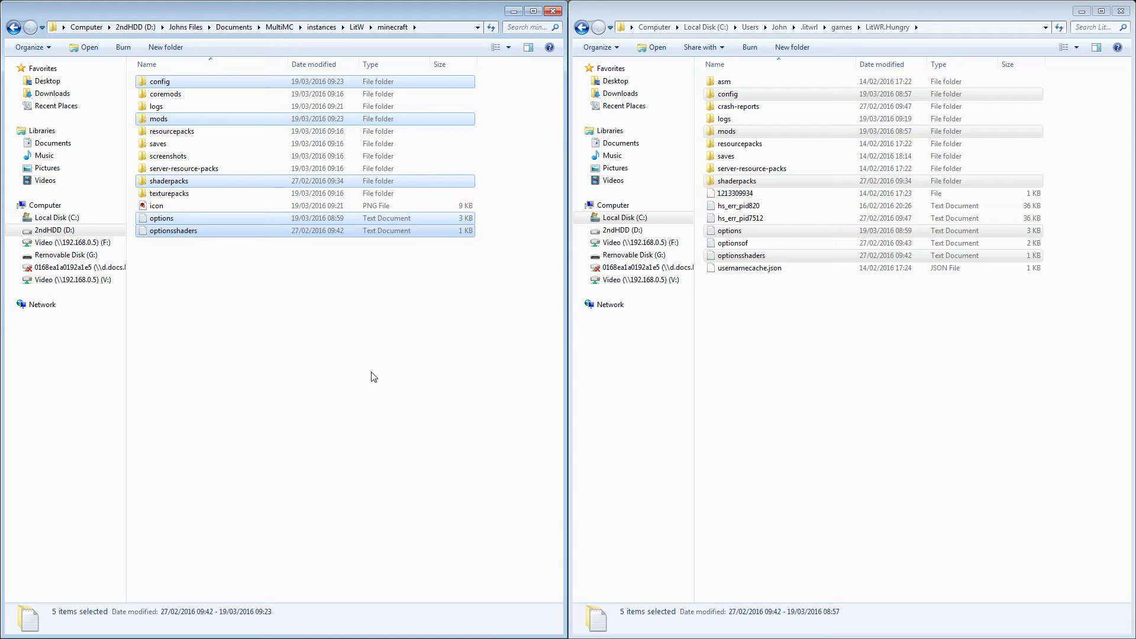
Close both file explorer windows and launch the LitW instance, placing its console and the Minecraft window side by side
left_click(1120, 12)
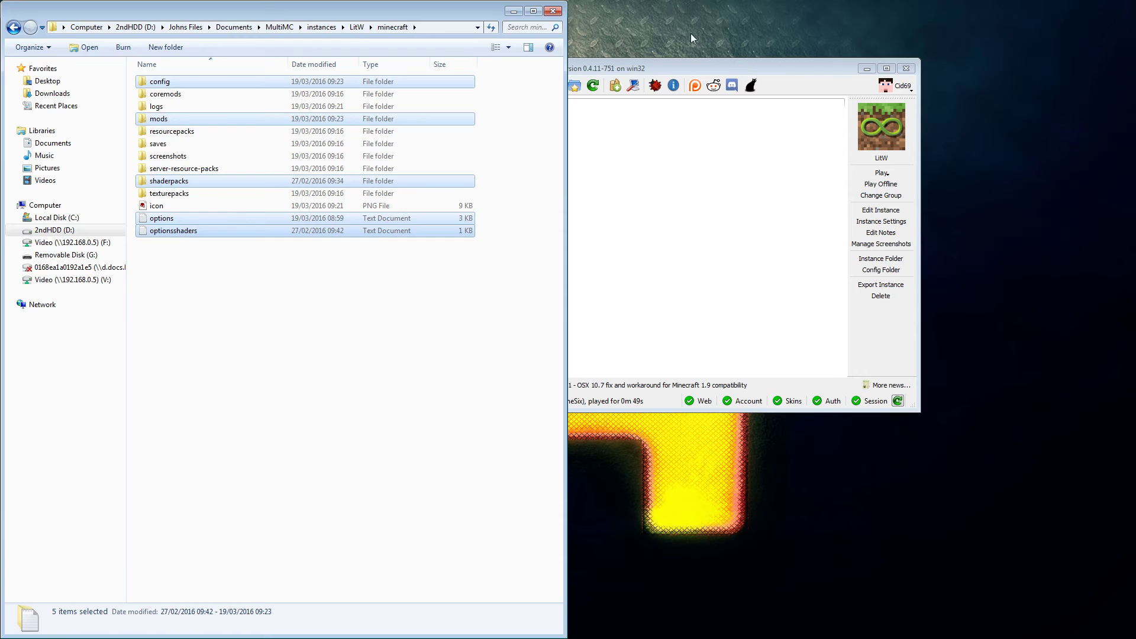
left_click(555, 10)
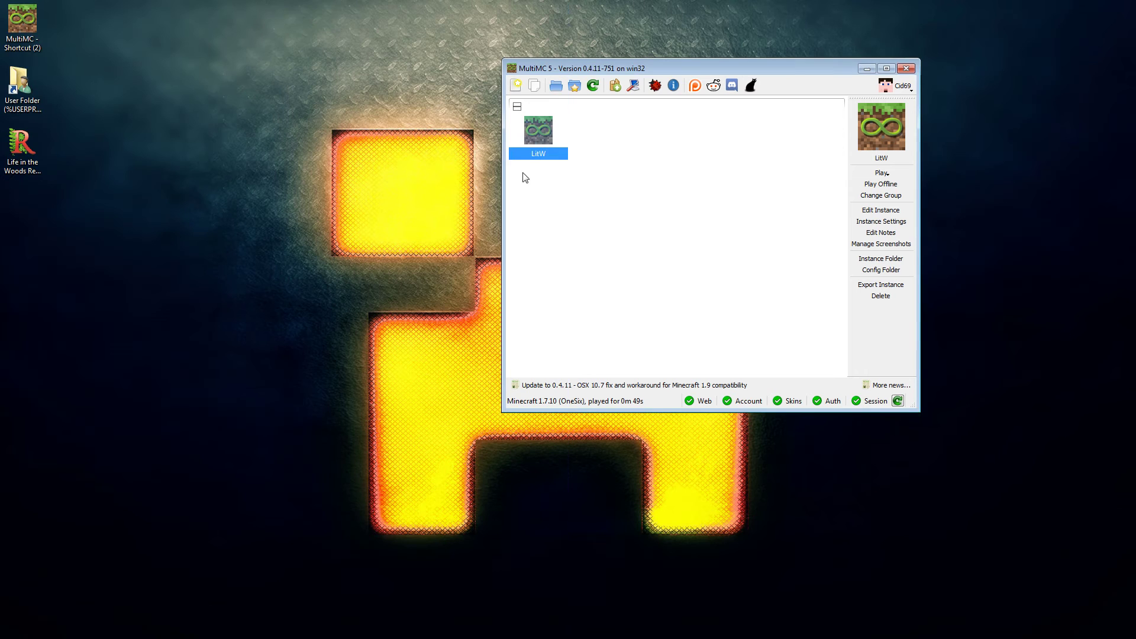
double_click(536, 134)
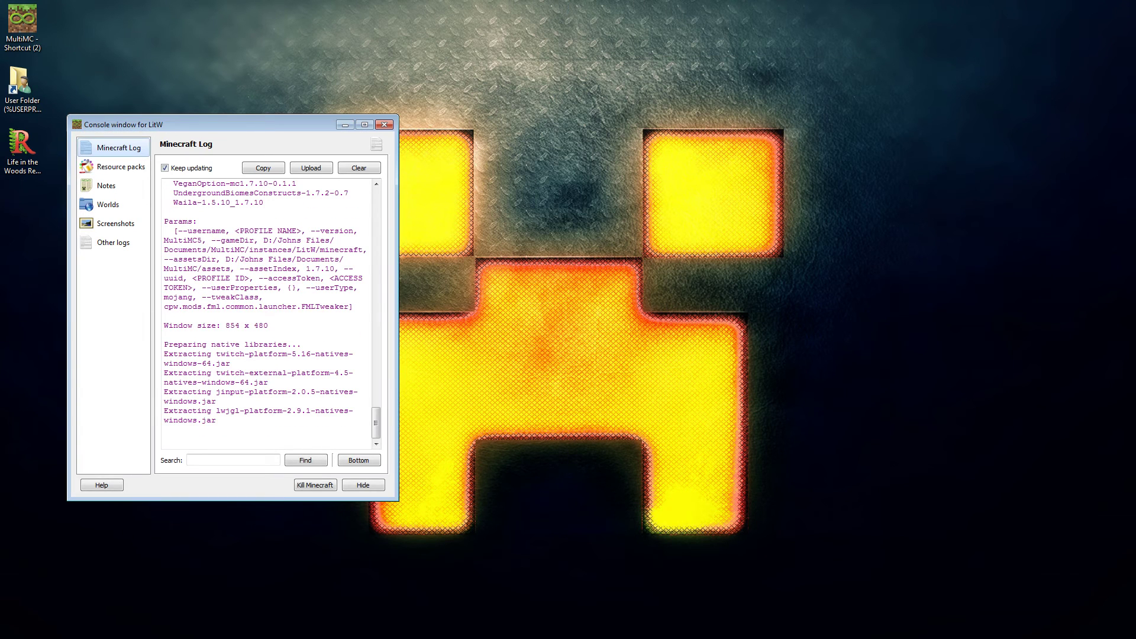
left_click_drag(276, 122, 234, 194)
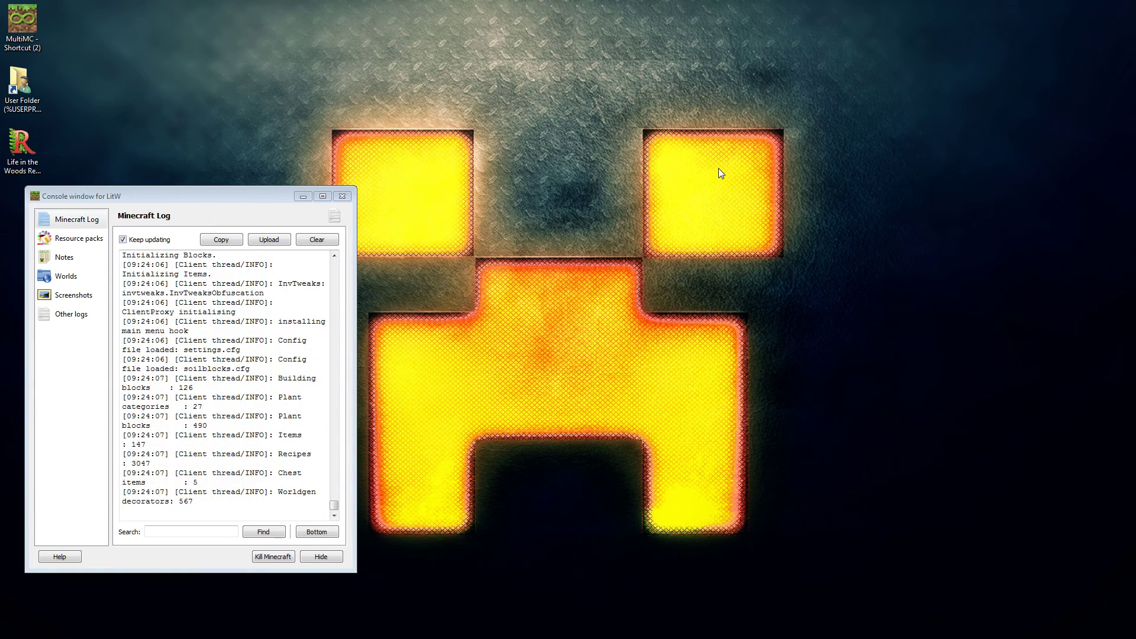
left_click_drag(718, 168, 775, 48)
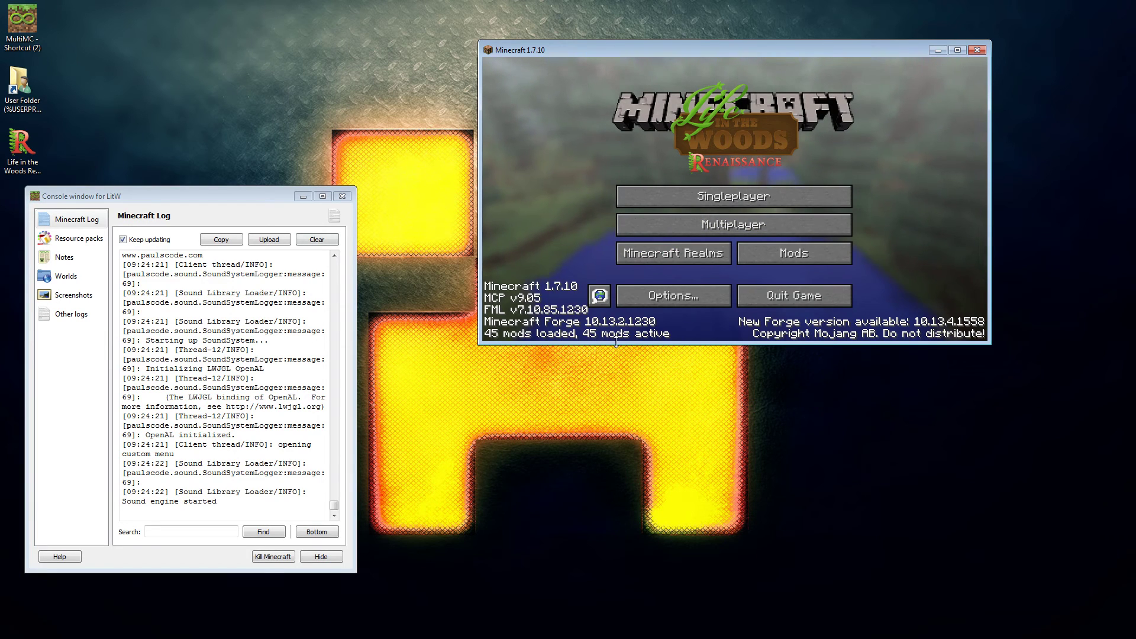
Begin a new singleplayer world in Creative mode and open its additional world options
left_click(760, 198)
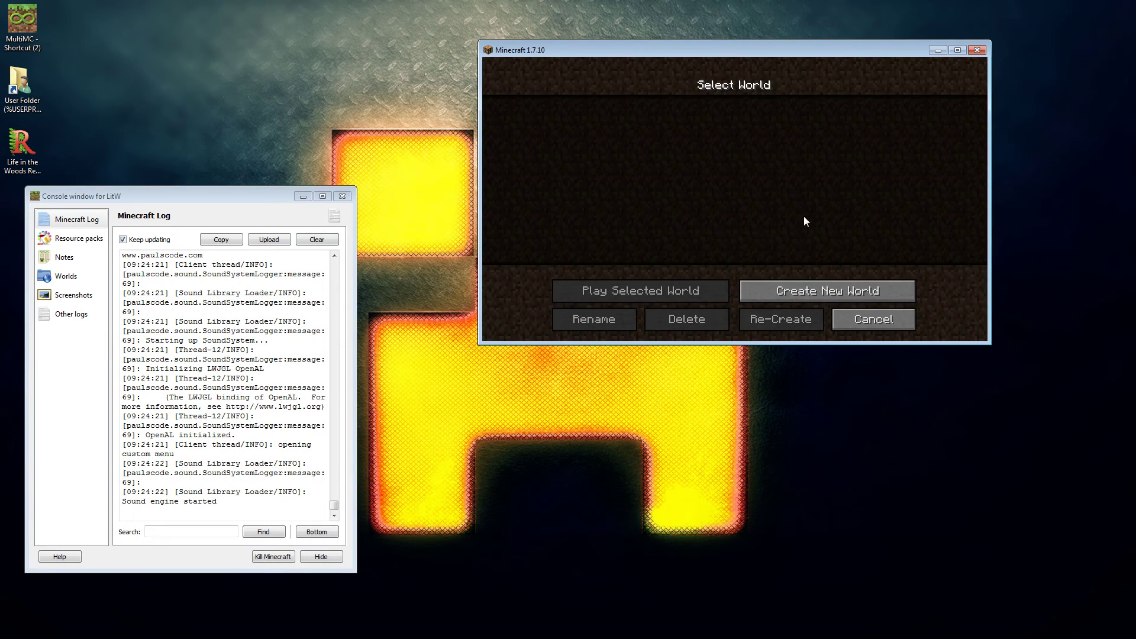
left_click(817, 291)
left_click(707, 204)
left_click(707, 204)
left_click(733, 290)
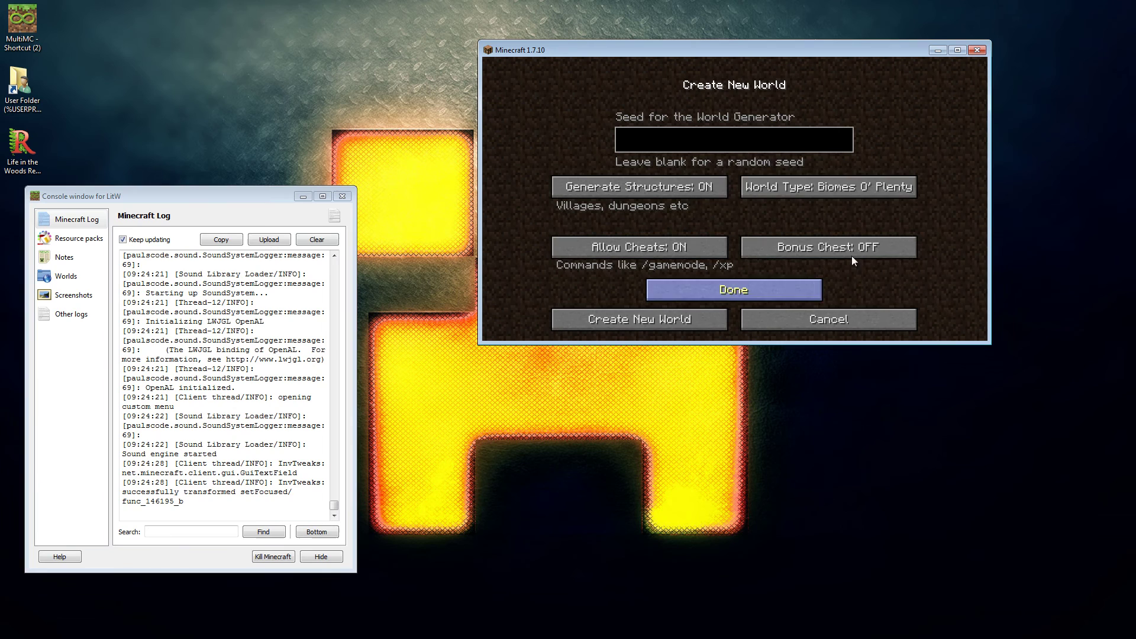
Cycle through the world types with the seed left blank, and create the world
left_click(830, 193)
left_click(850, 190)
left_click(858, 188)
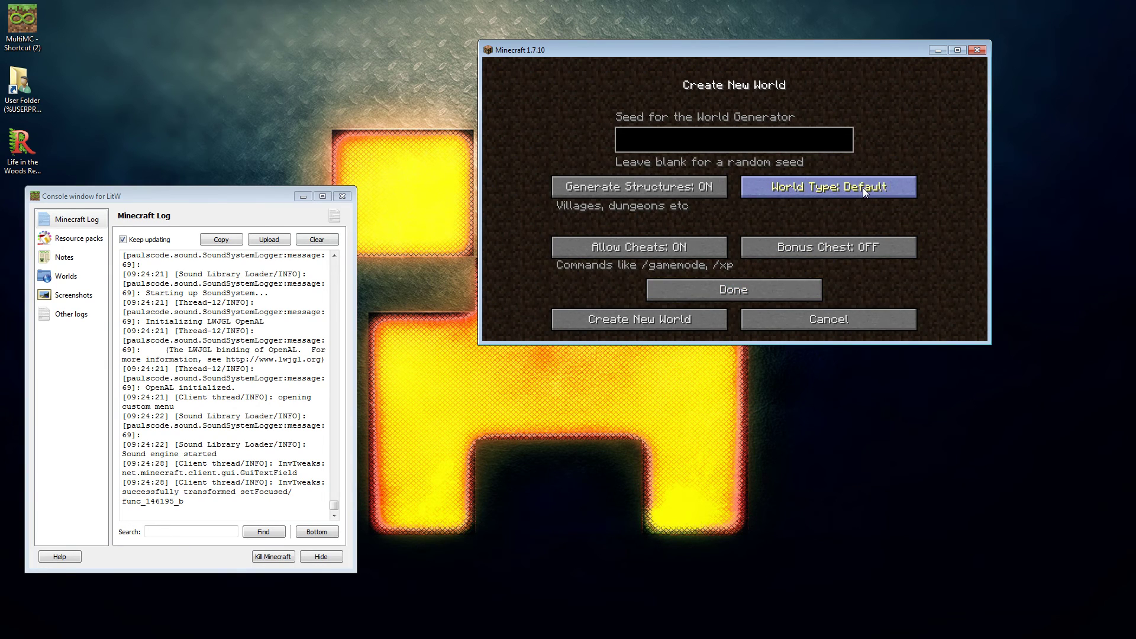
left_click(863, 187)
left_click(658, 322)
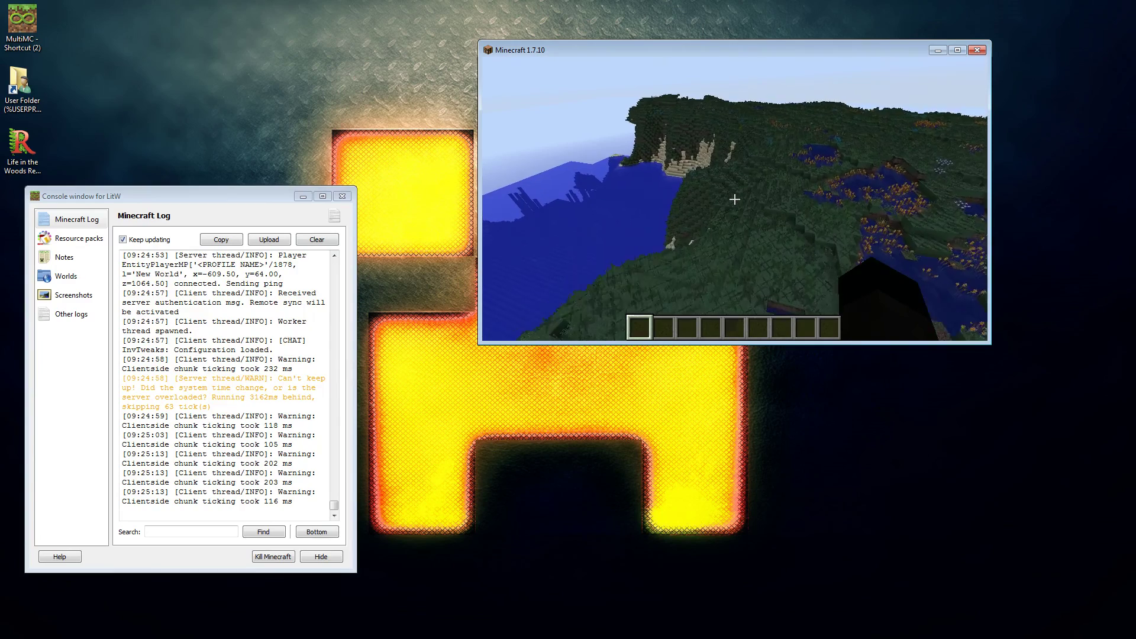
Fly across the new world and down to the ground to examine the modpack's terrain and plants
key("w")
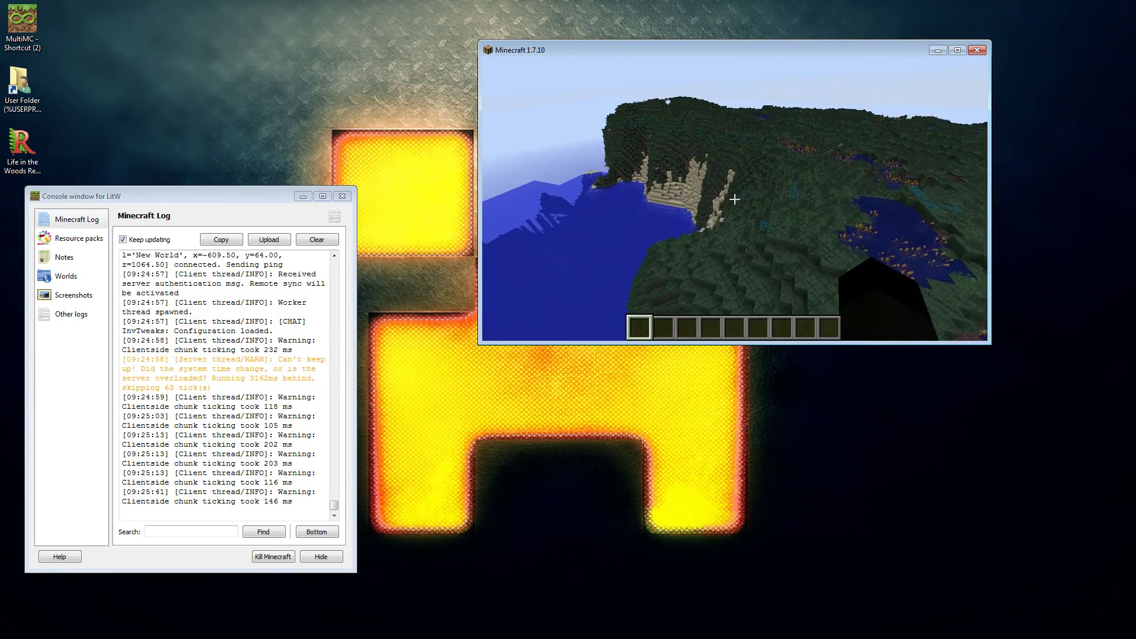
key("w")
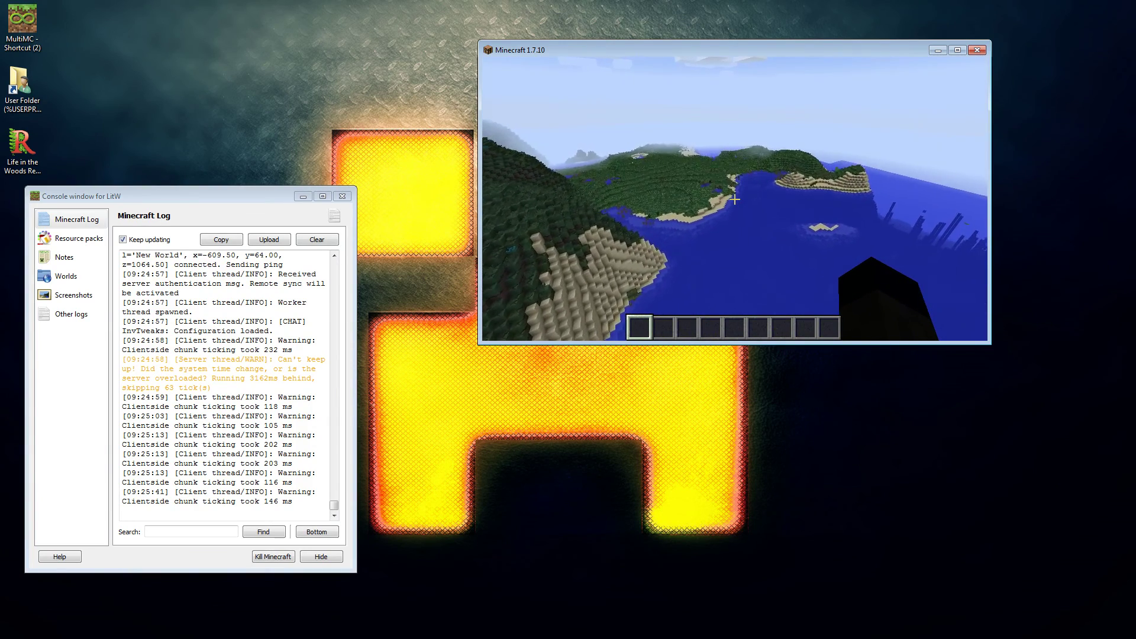
key("w")
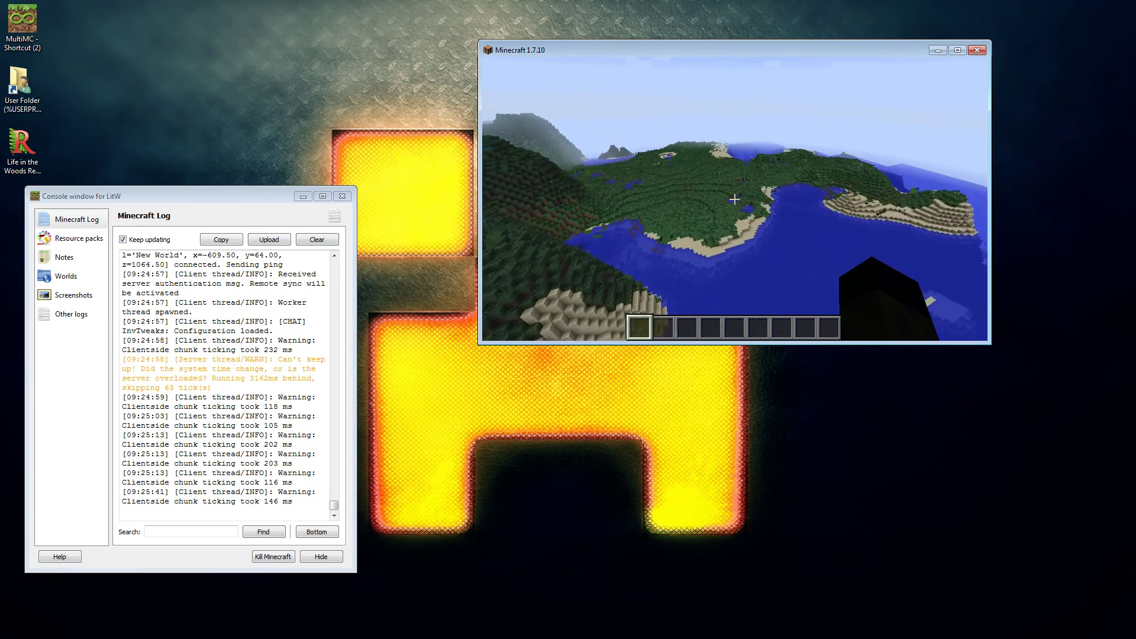
key("w")
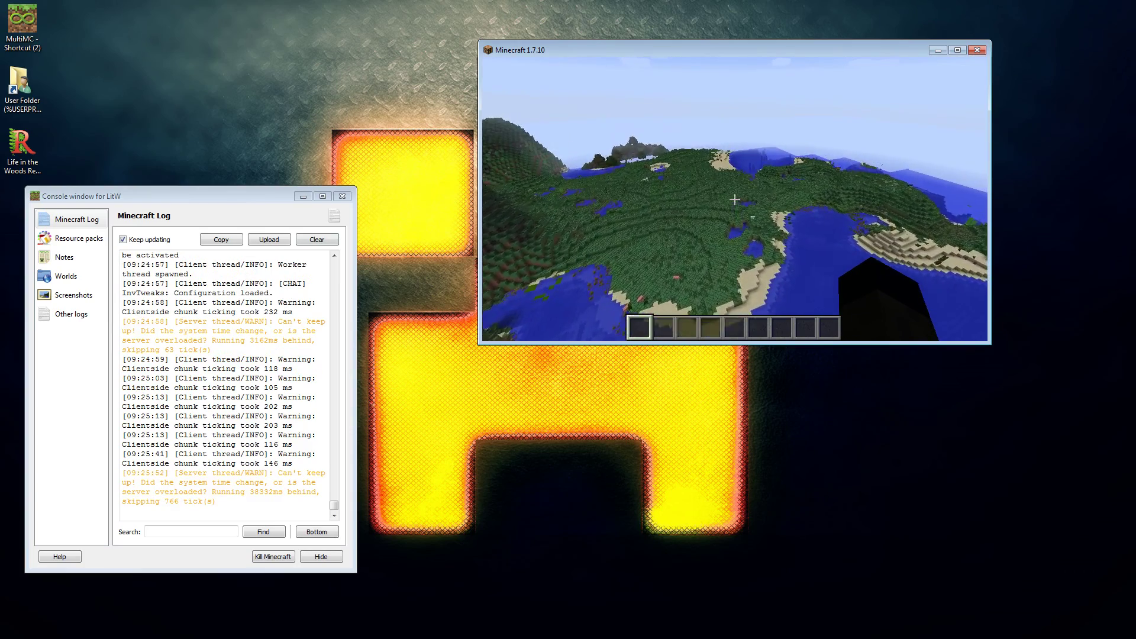
key("w")
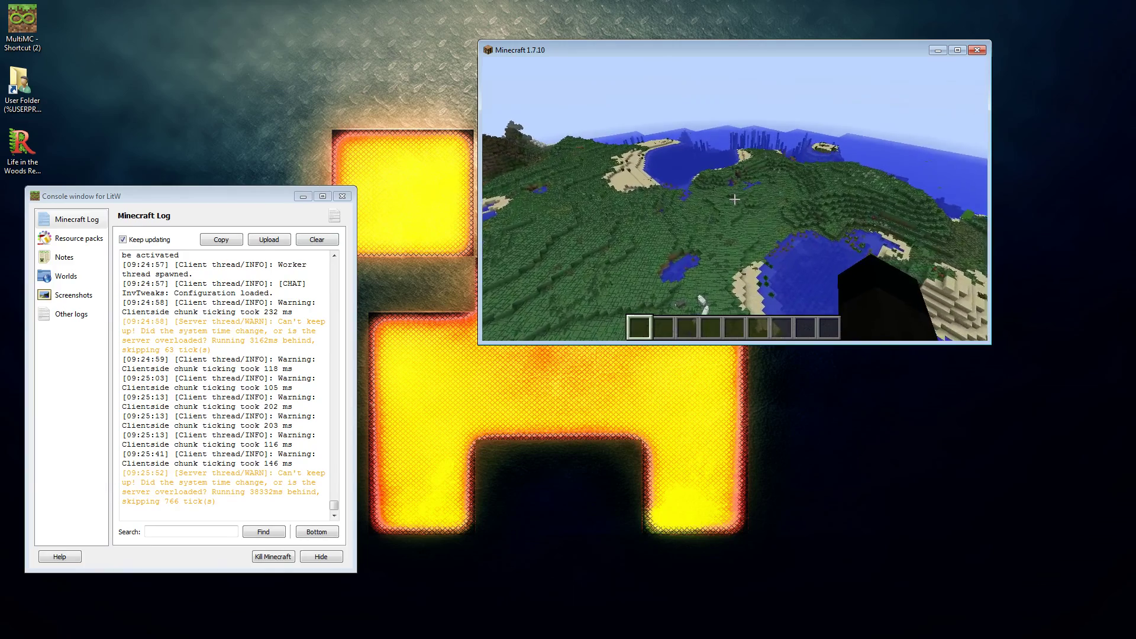
key("w")
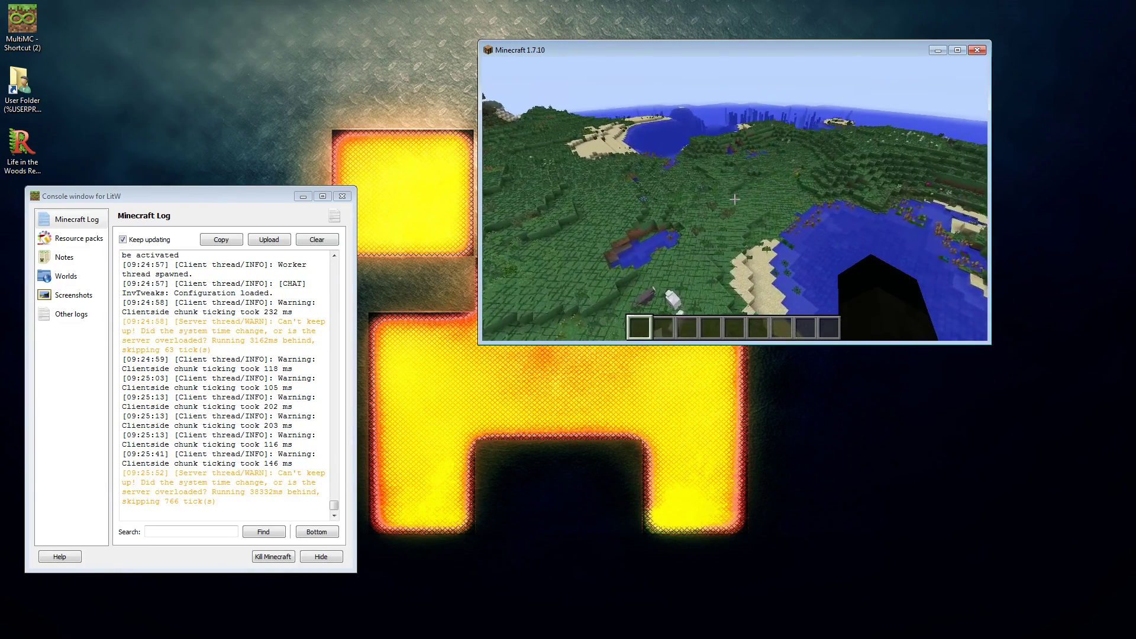
key("w")
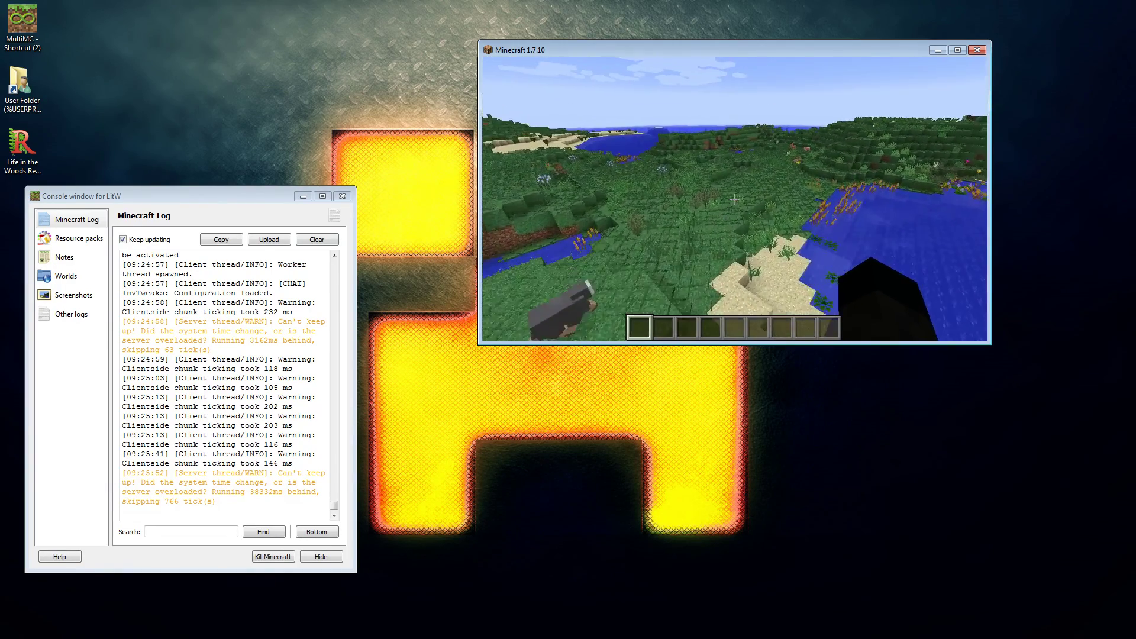
key("w")
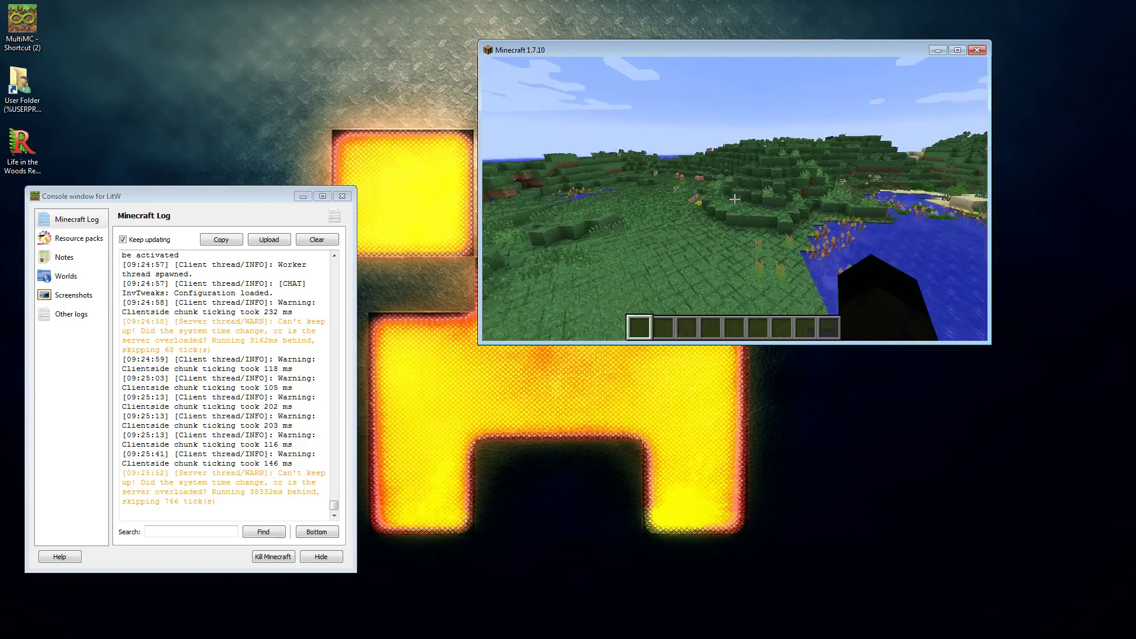
key("w")
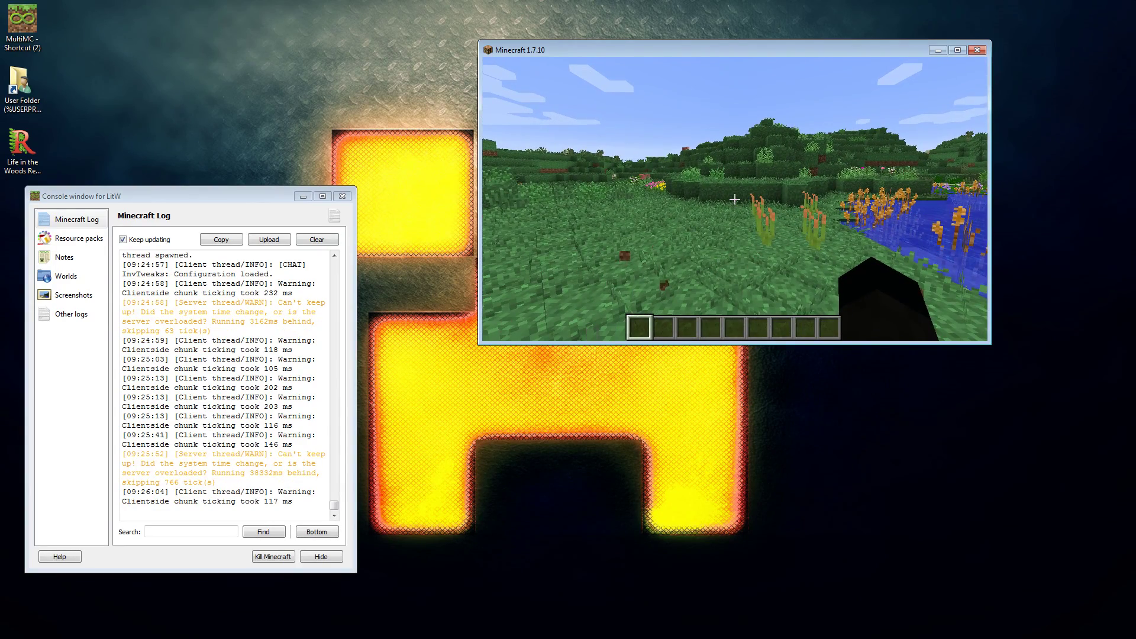